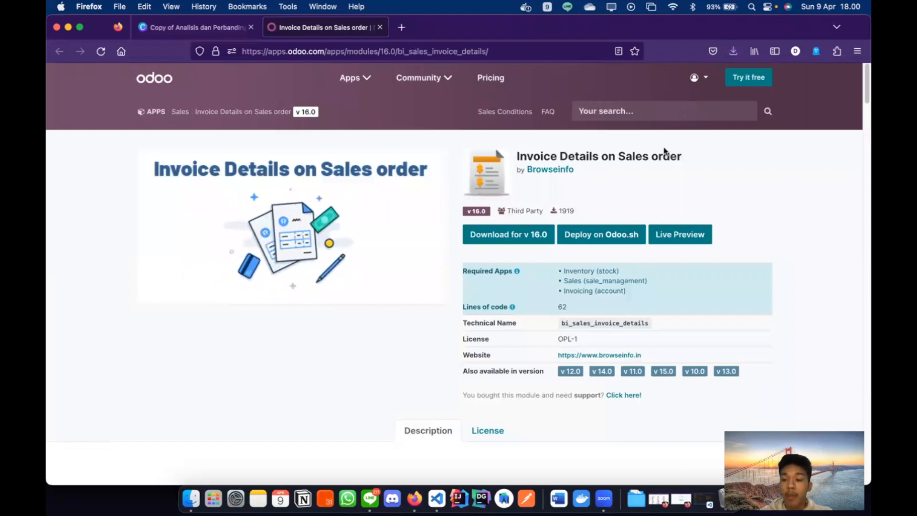
- Download the v16.0 module as bi_sales_invoice_details-16.0.0.1.zip into Downloads
scroll(663, 150, "down", 1)
scroll(635, 167, "up", 1)
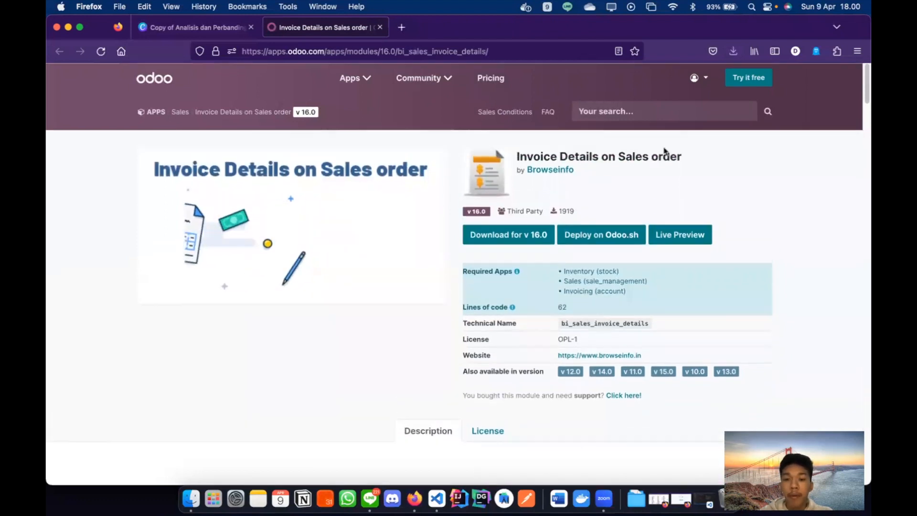
left_click(525, 240)
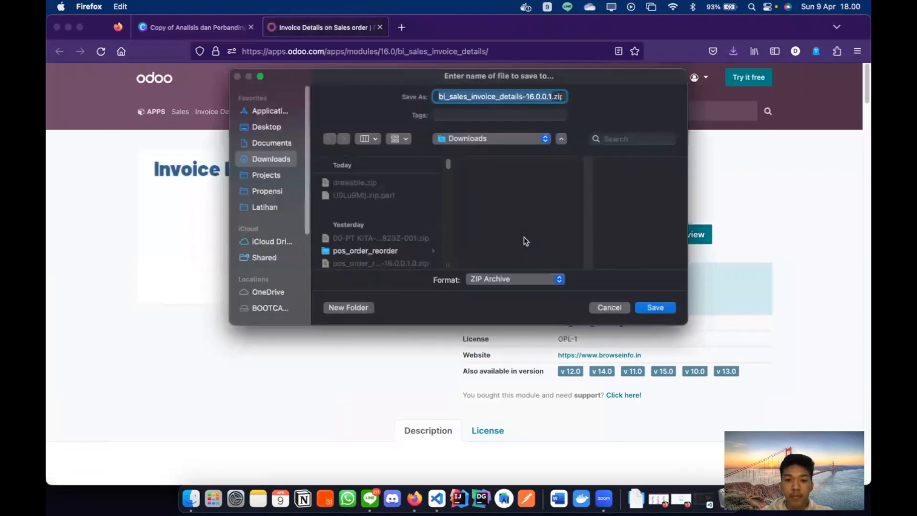
left_click(654, 309)
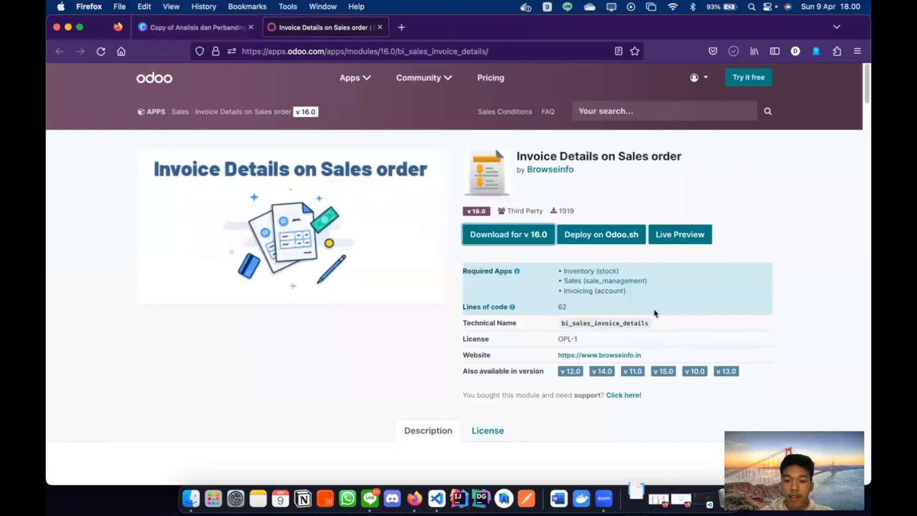
left_click(629, 492)
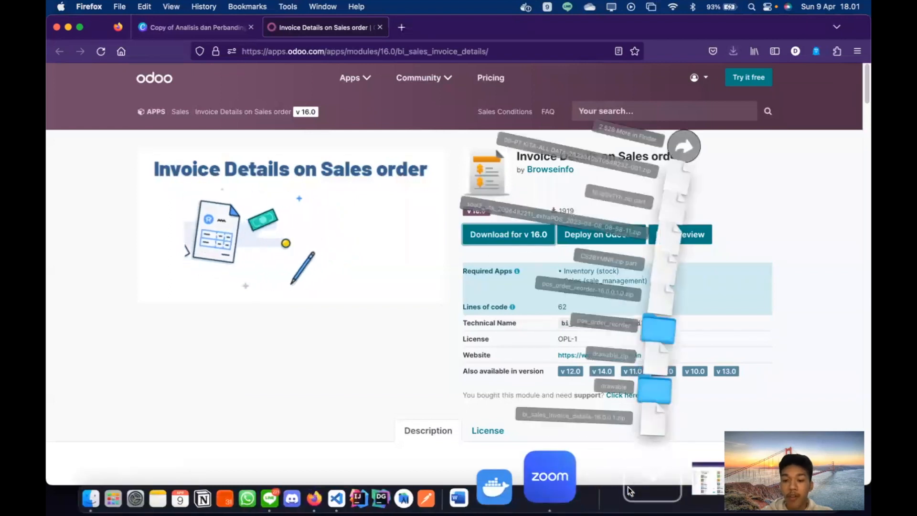
- Extract bi_sales_invoice_details-16.0.0.1.zip with Archive Utility and inspect the resulting bi_sales_invoice_details folder
left_click(702, 80)
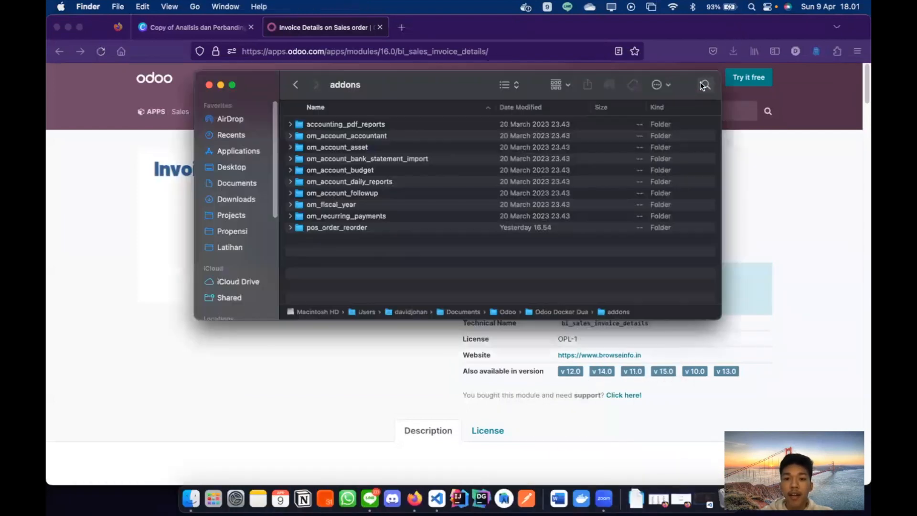
left_click(434, 214)
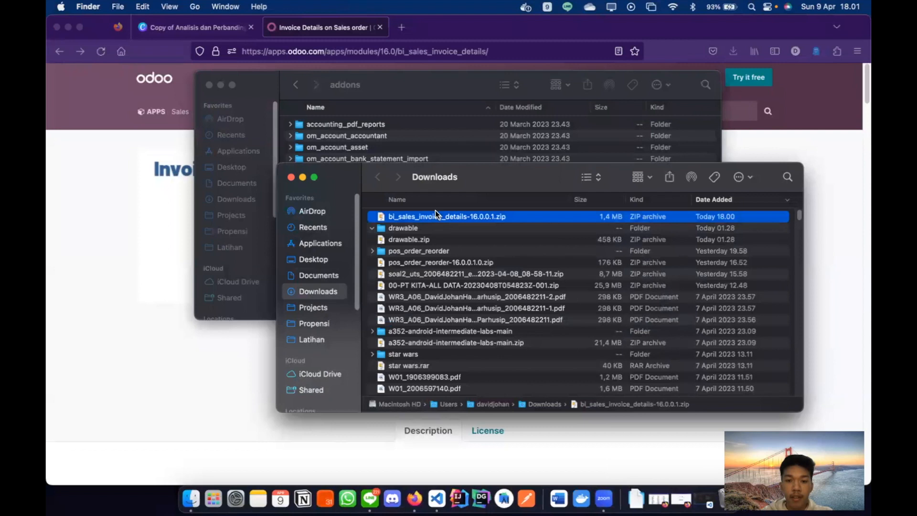
right_click(435, 214)
mouse_move(465, 233)
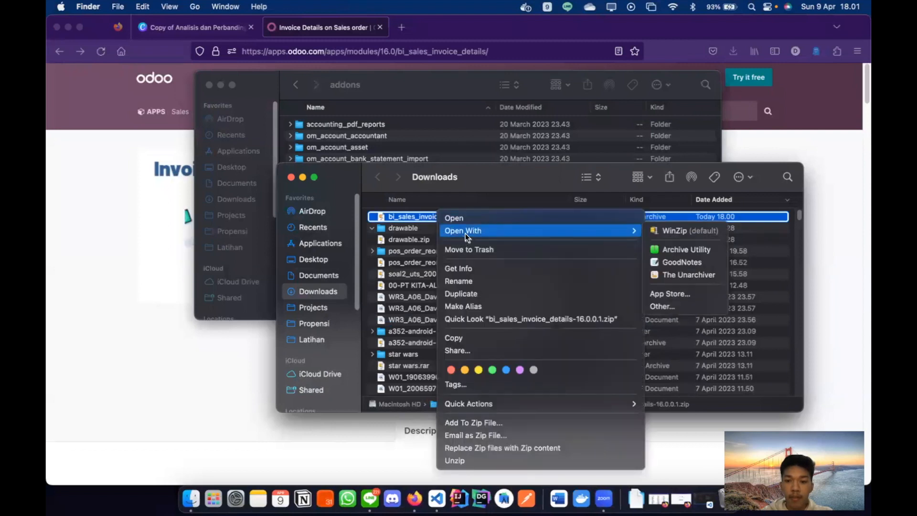
left_click(661, 242)
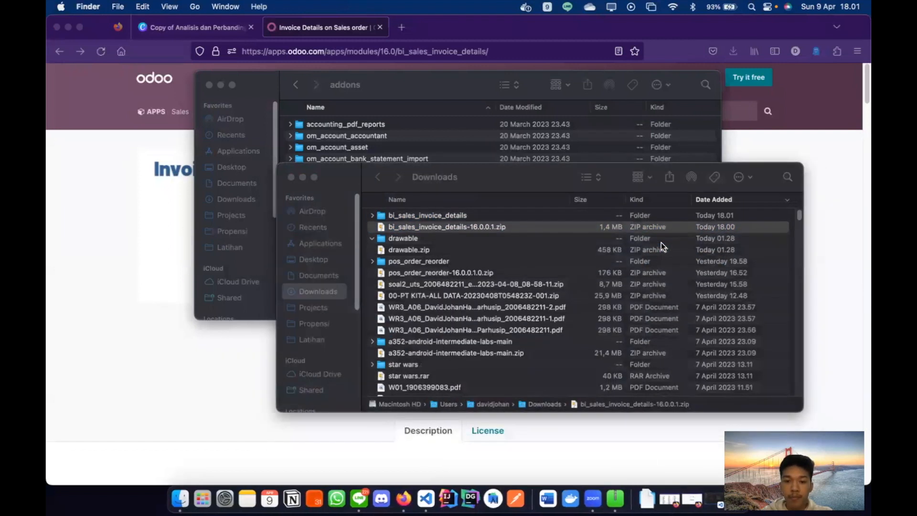
double_click(426, 218)
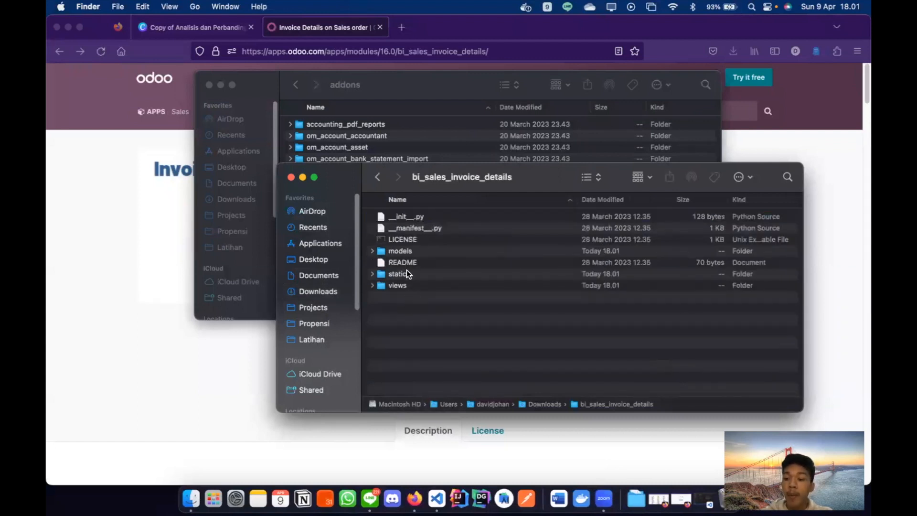
left_click(383, 179)
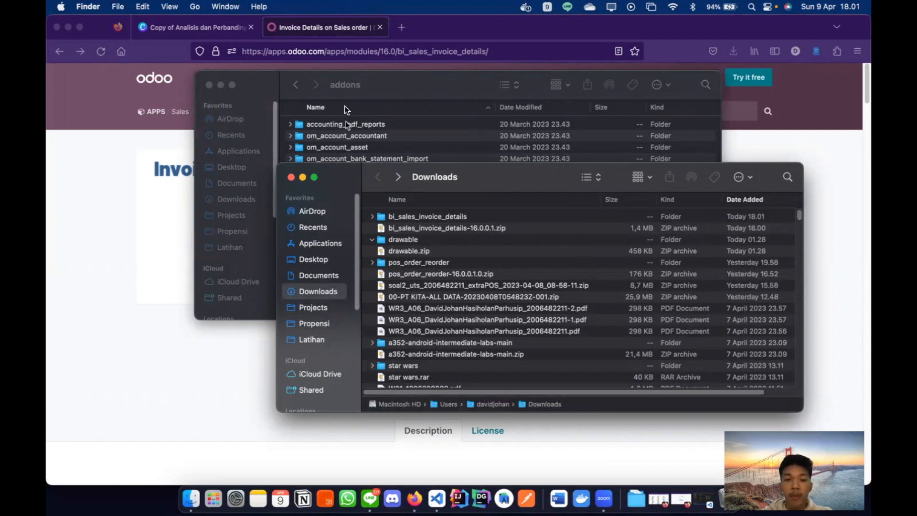
left_click_drag(391, 78, 353, 64)
- Move bi_sales_invoice_details from Downloads into the Odoo Docker Dua addons folder, then launch VS Code
left_click(256, 70)
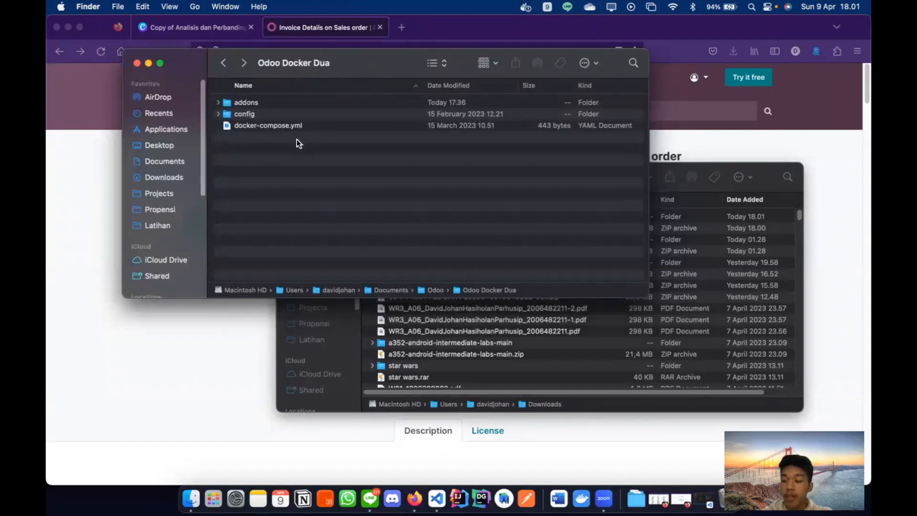
double_click(246, 102)
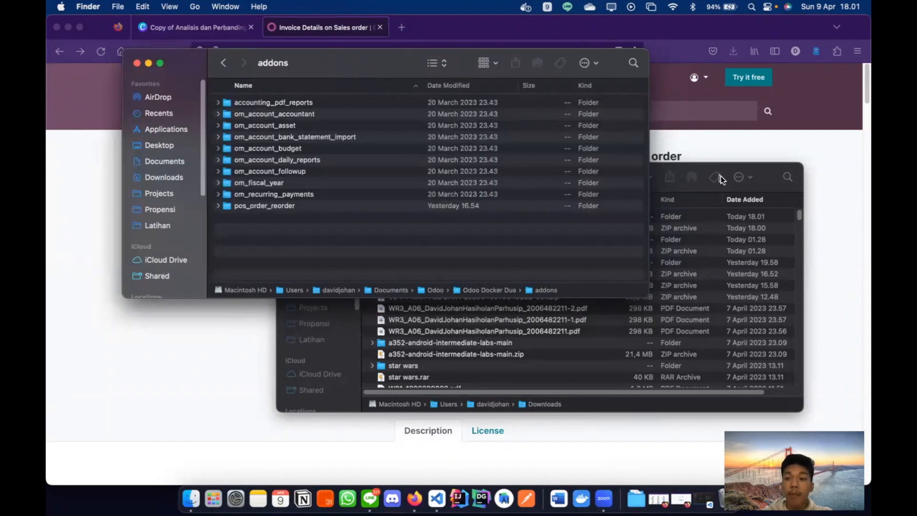
left_click(767, 182)
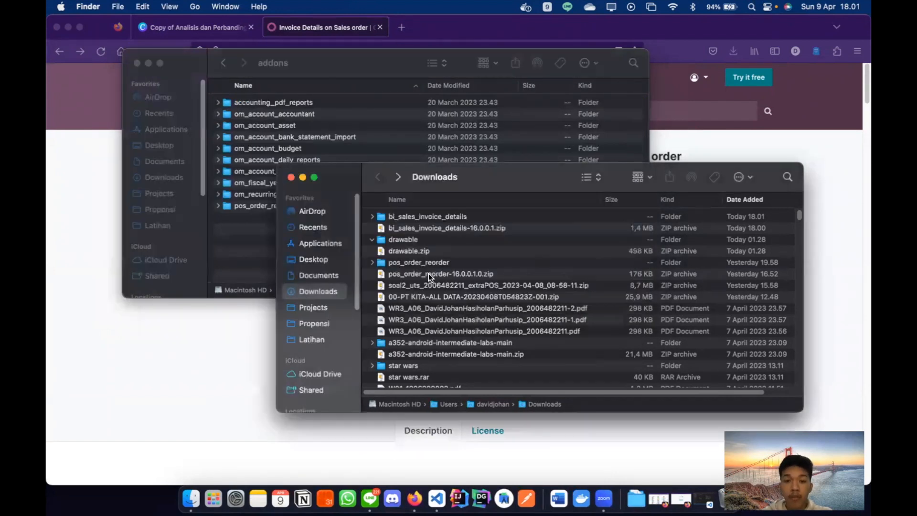
left_click(409, 215)
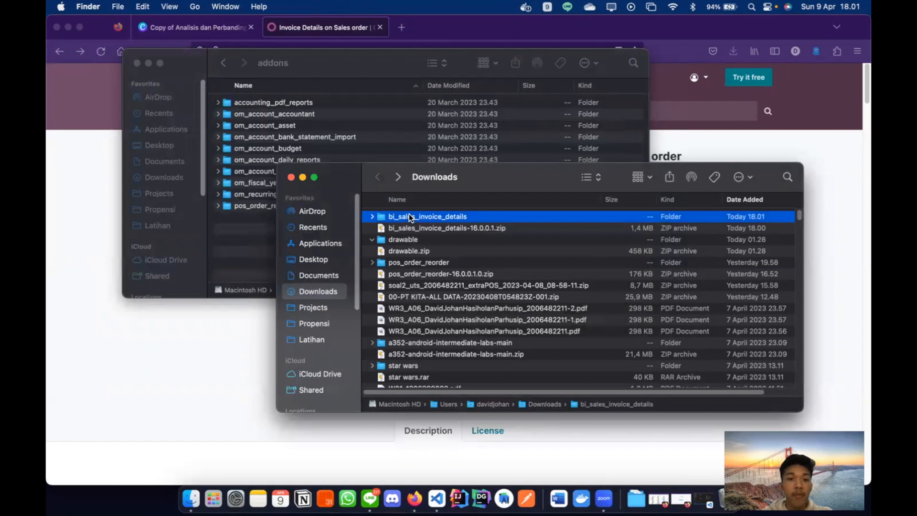
left_click_drag(410, 217, 262, 243)
left_click(262, 244)
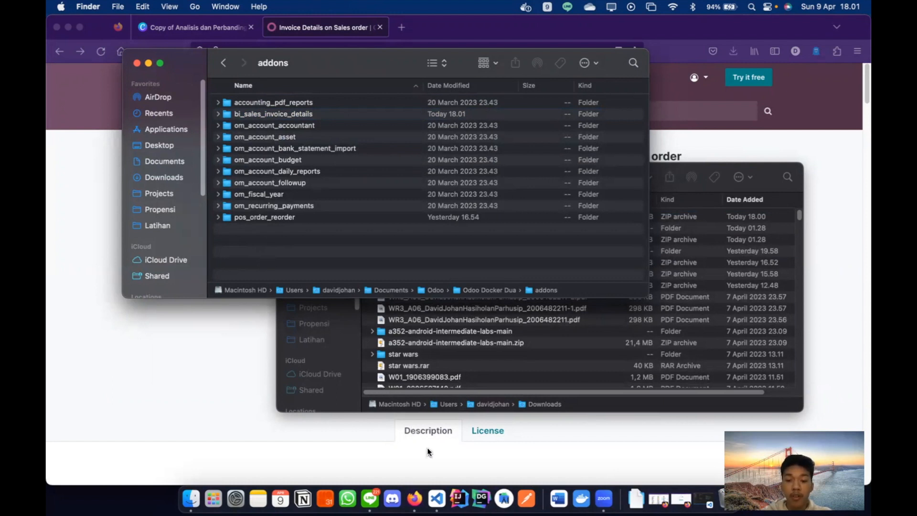
left_click(434, 484)
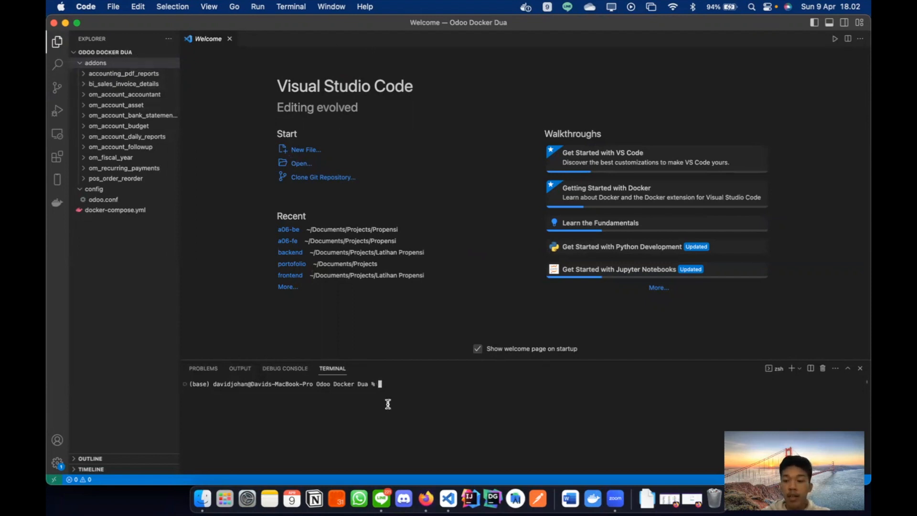
- Run docker-compose up --build in the VS Code terminal to start Odoo 16.0 on port 8069
type("dock")
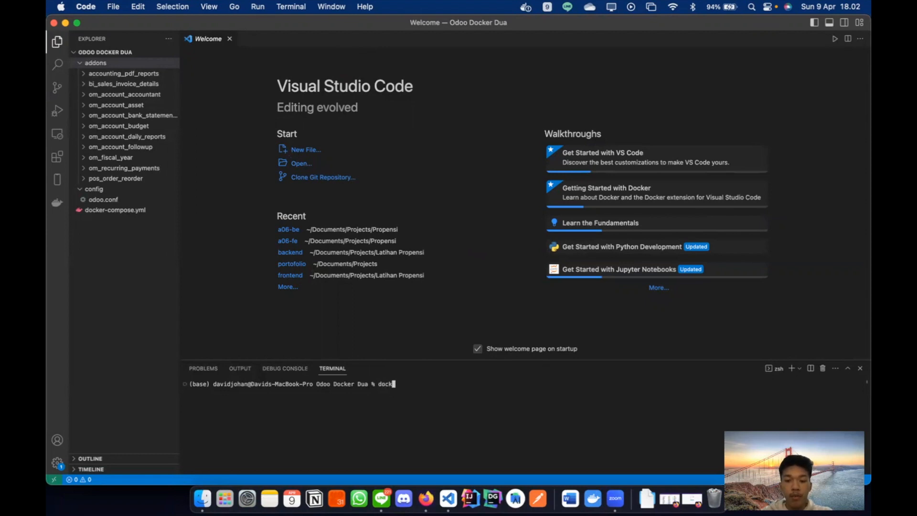
key("Up")
key("Up")
key("Down")
key("Down")
type("er")
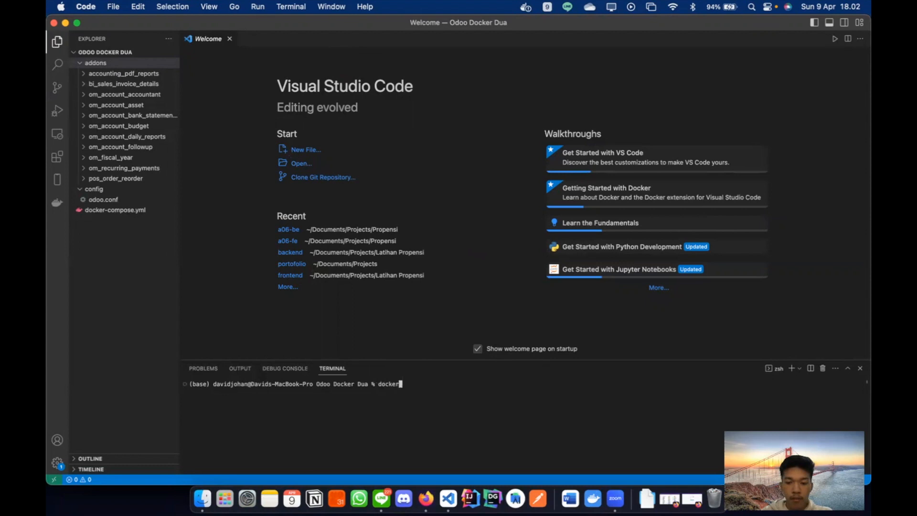
type("-compose up --build")
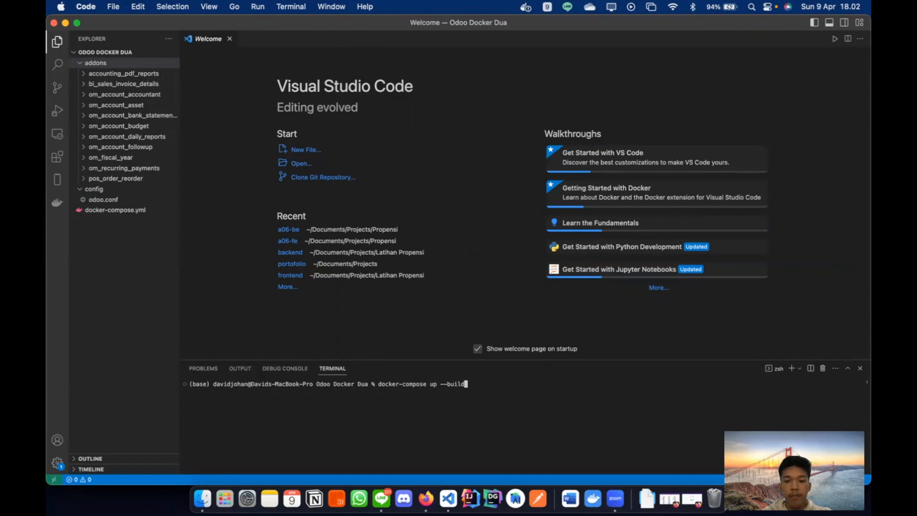
key("Return")
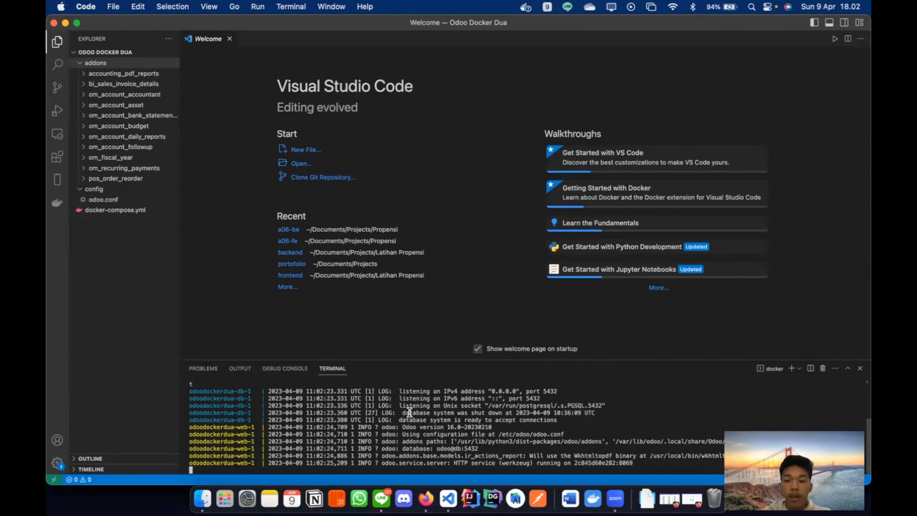
key("ctrl+Up")
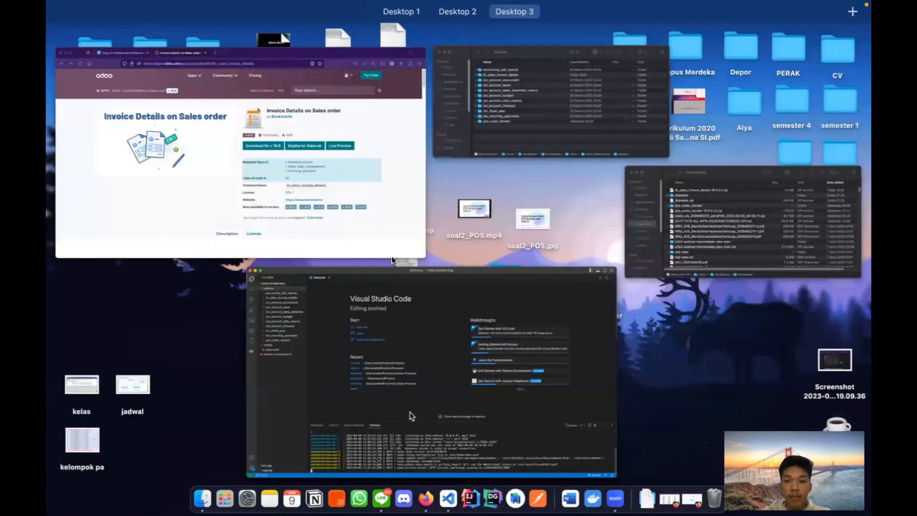
- Bring up the Odoo login page in Firefox and open the database selector
left_click(475, 321)
left_click(691, 497)
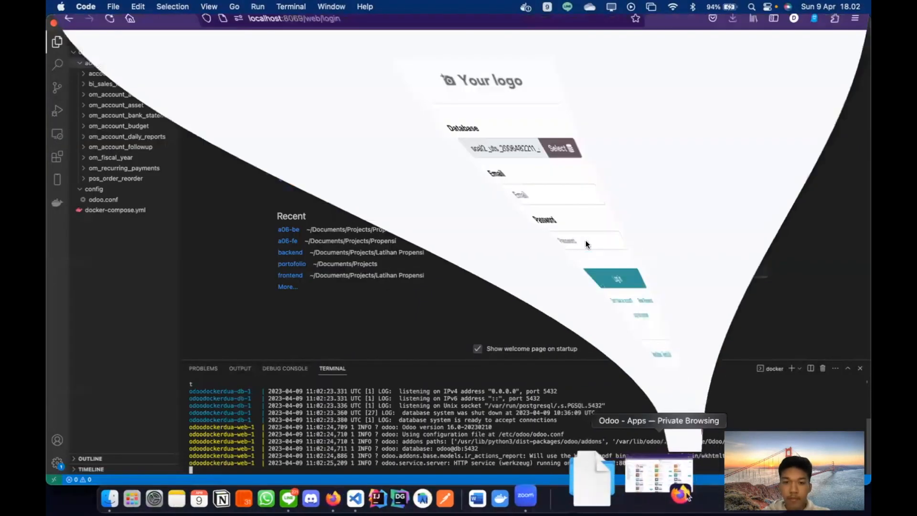
left_click(434, 176)
scroll(436, 177, "right", 2)
scroll(436, 177, "left", 2)
scroll(436, 177, "right", 2)
left_click(516, 189)
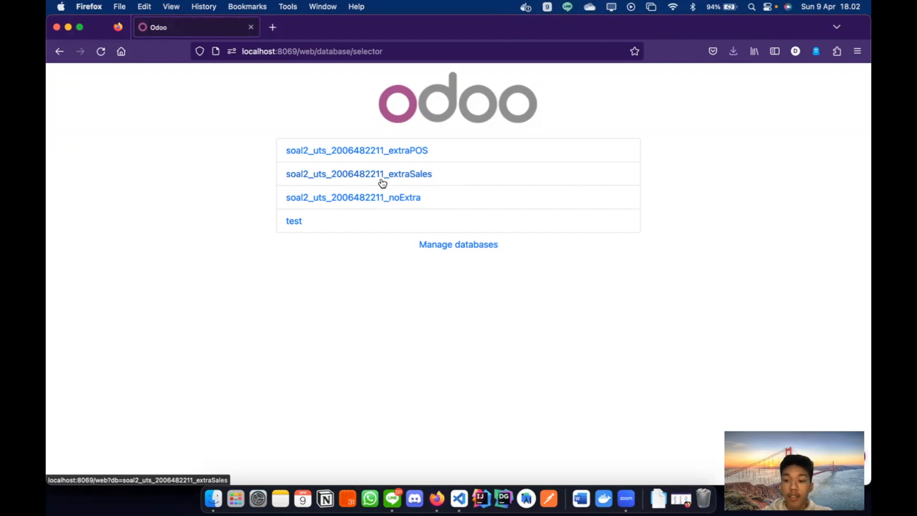
- Log into the extraSales database as admin and decline saving the login
left_click(395, 177)
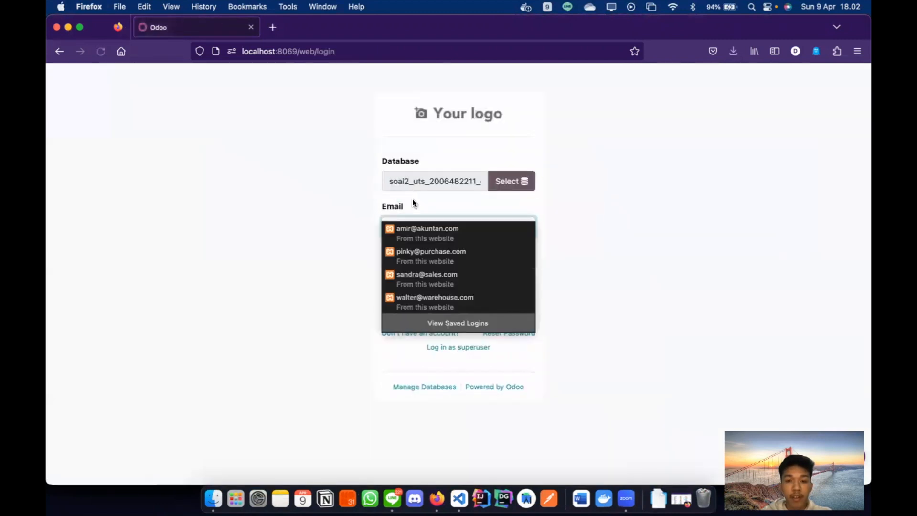
type("admin")
key("Tab")
type("admin")
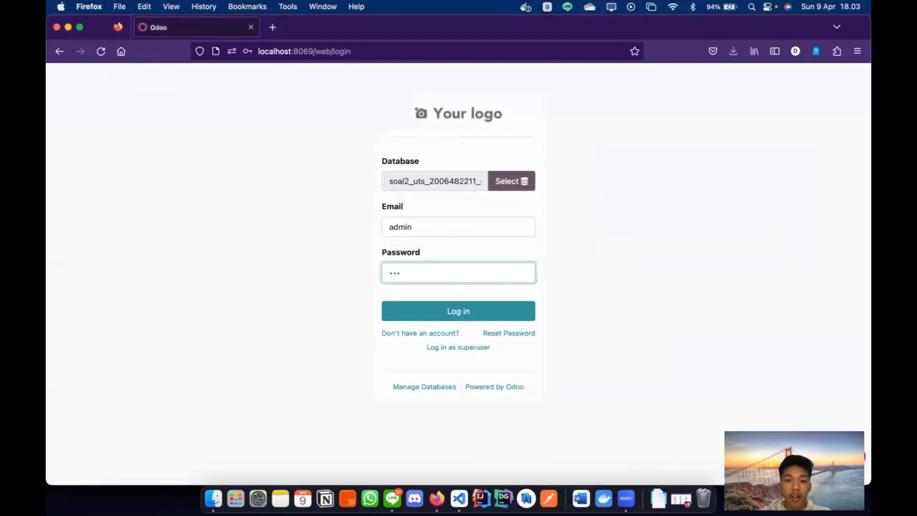
key("Return")
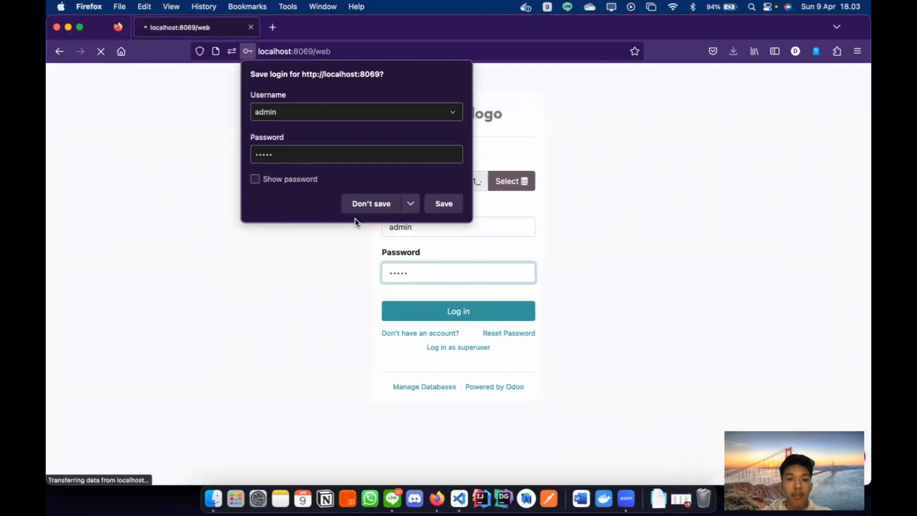
left_click(374, 204)
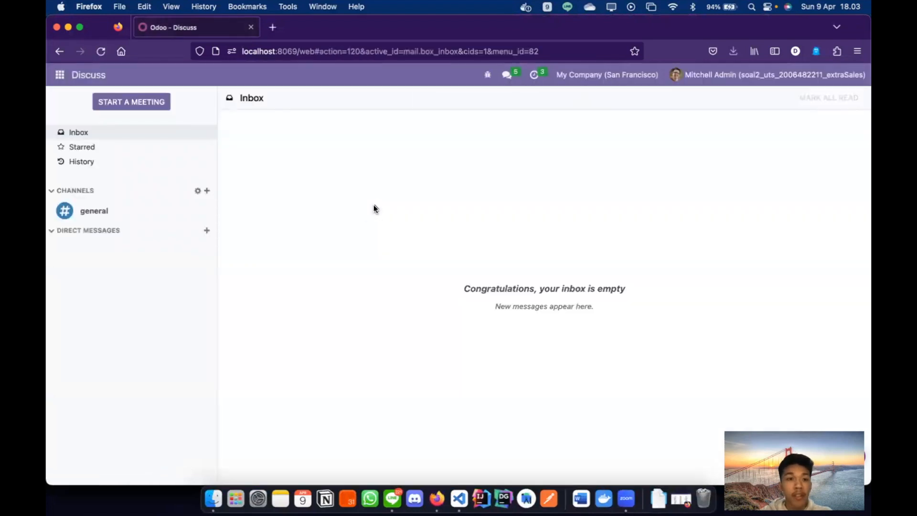
- Search all apps for 'sales' and activate Invoice Details on Sales order
left_click(60, 75)
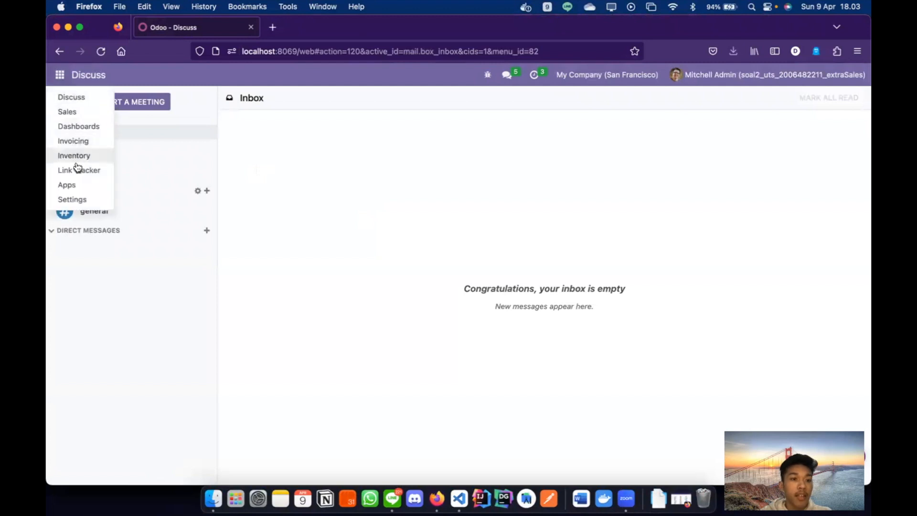
left_click(79, 185)
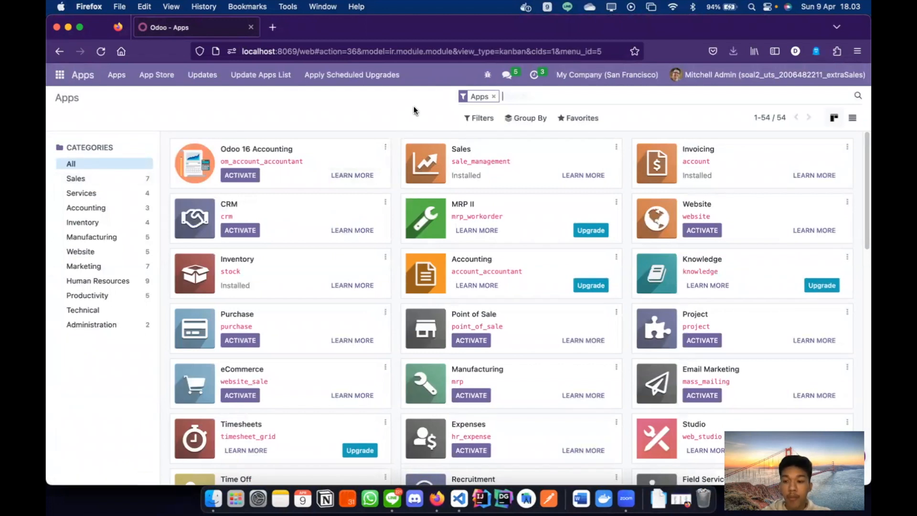
left_click(494, 99)
type("sales")
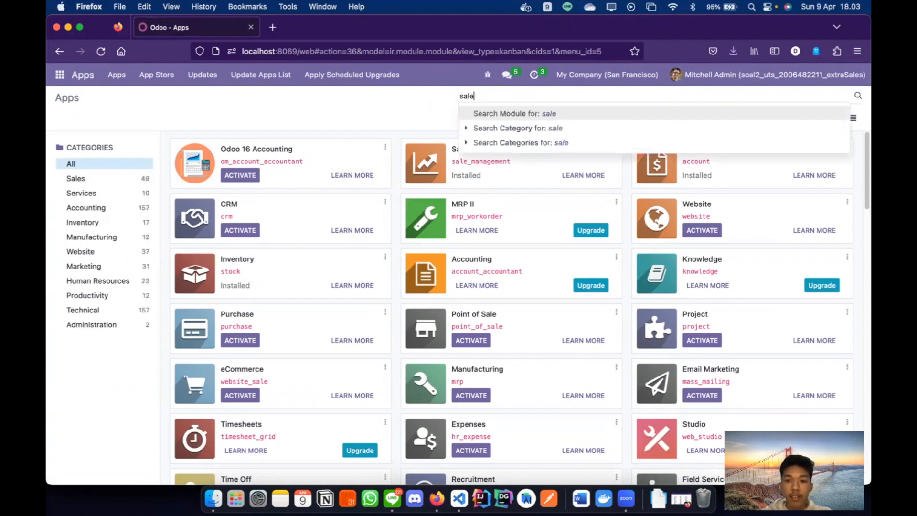
key("Return")
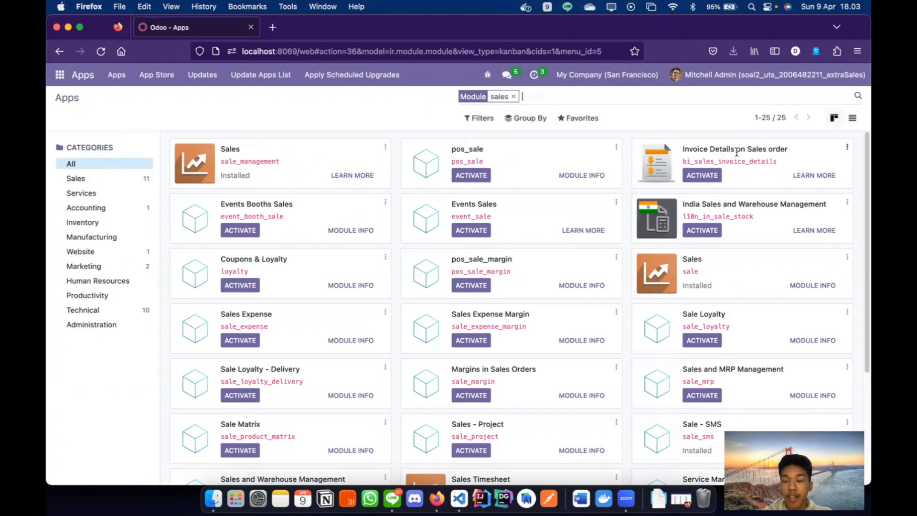
left_click(708, 176)
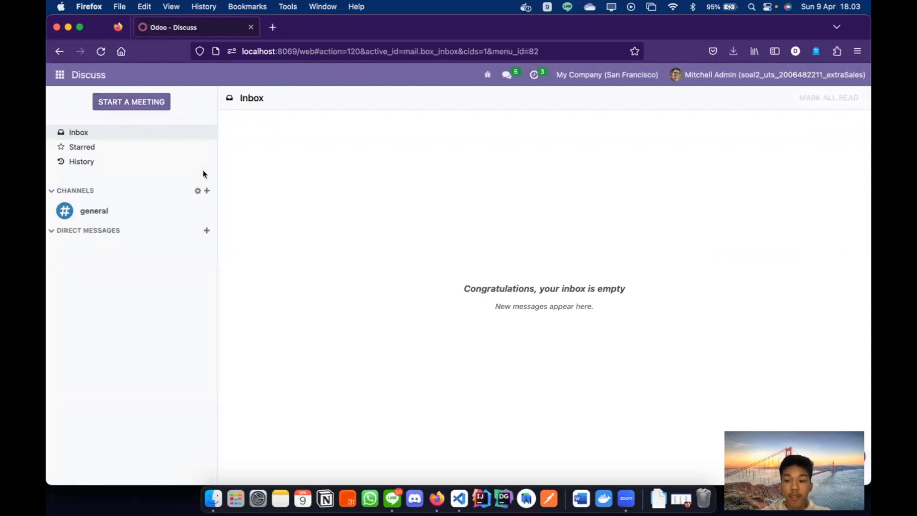
- Search all apps for 'sales' and confirm Invoice Details on Sales order reads Installed
left_click(60, 75)
left_click(71, 184)
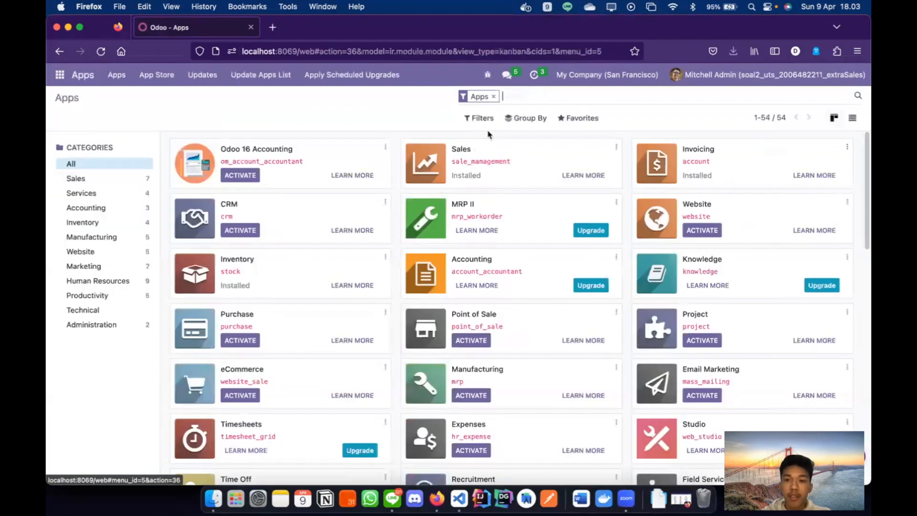
left_click(493, 96)
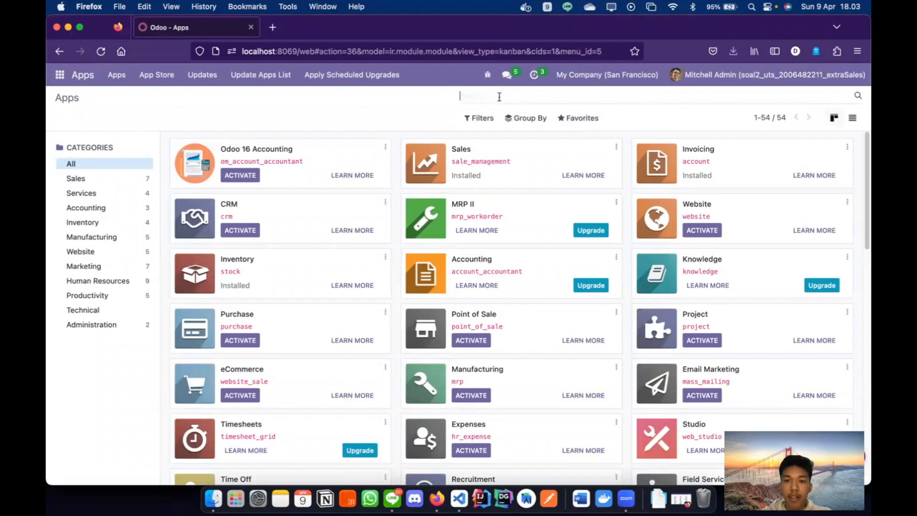
type("sales")
key("Return")
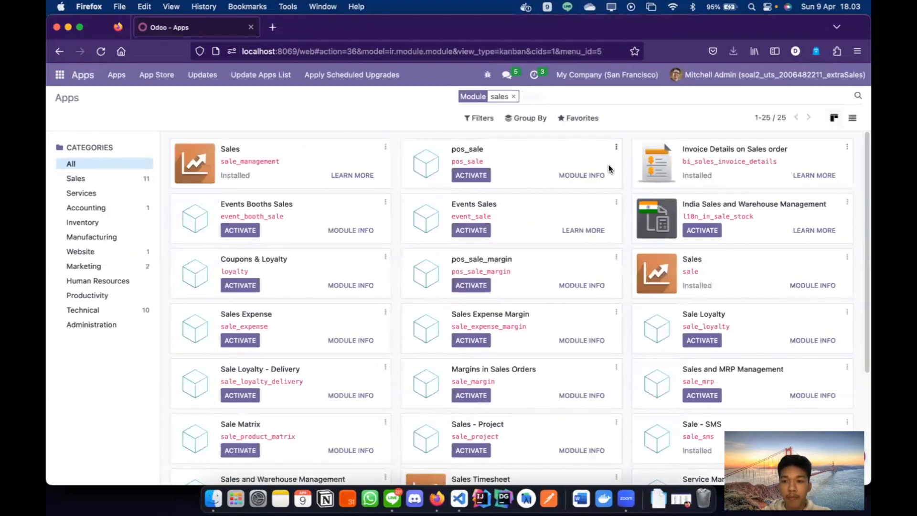
double_click(705, 175)
left_click(727, 179)
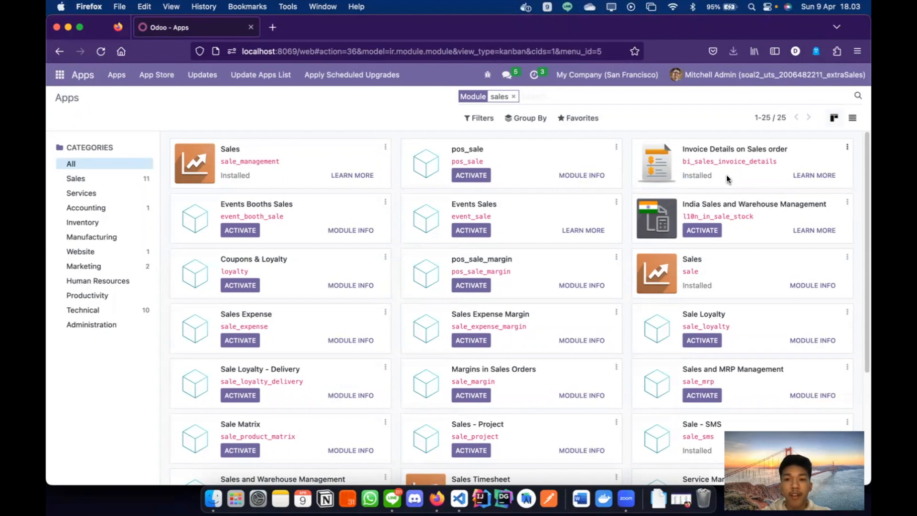
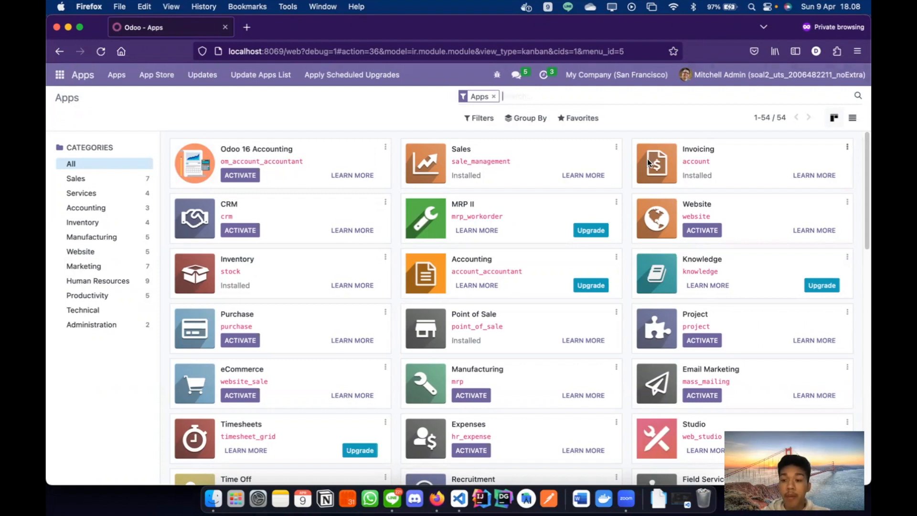
- Show both Odoo browser windows side by side in the window overview
key("ctrl+Up")
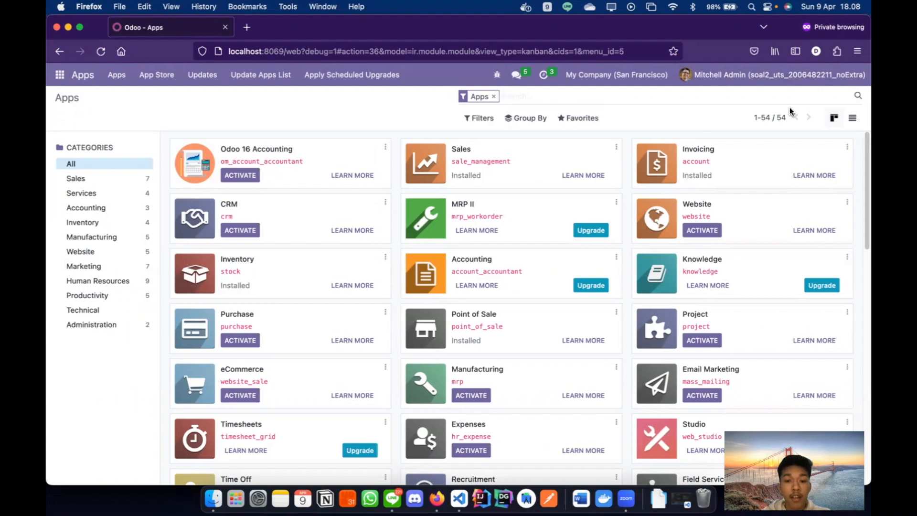
- View the sales-filtered Odoo window, then return to the private-browsing window listing 54 apps
key("ctrl+Up")
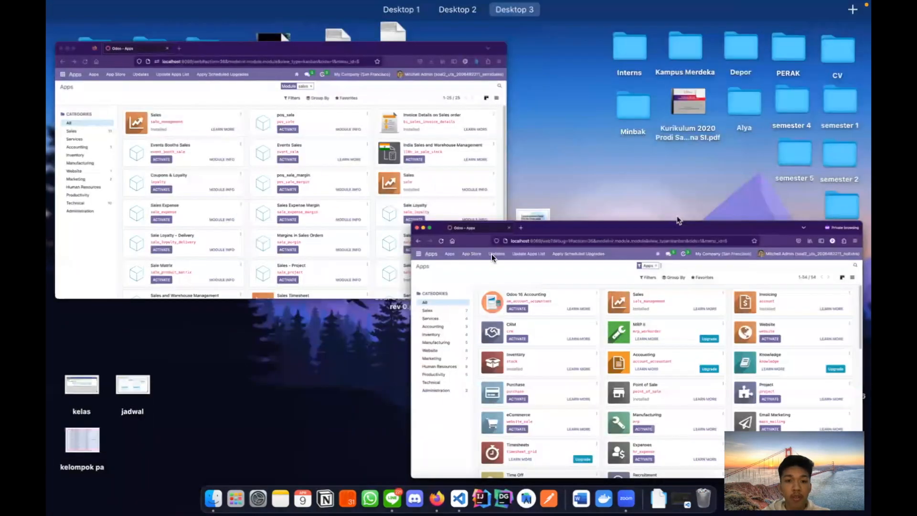
left_click(411, 254)
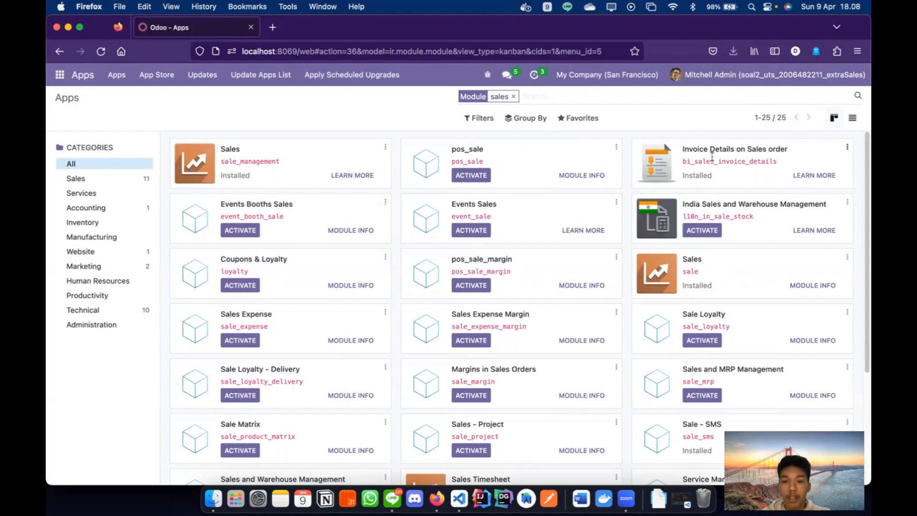
key("ctrl+Up")
left_click(287, 233)
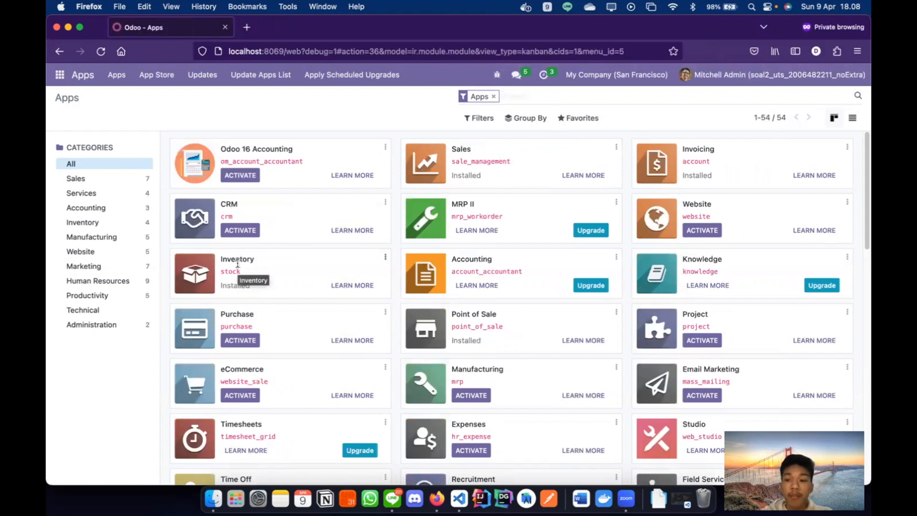
- Start a quotation for Deco Addict expiring 04/20/2023 with Immediate Payment terms
left_click(59, 75)
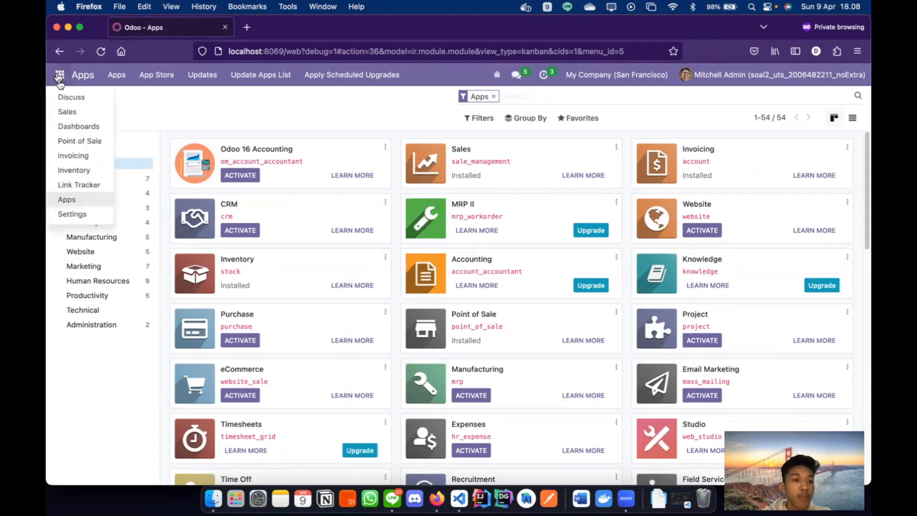
left_click(73, 112)
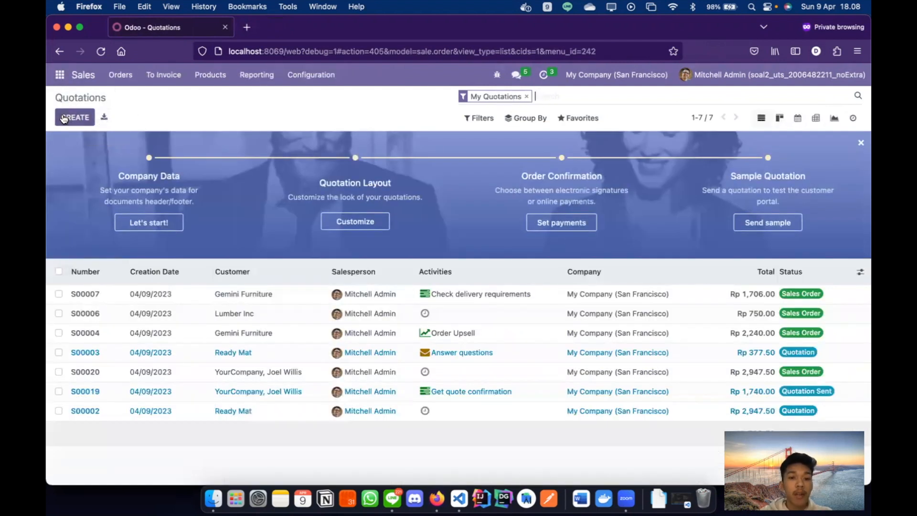
left_click(64, 118)
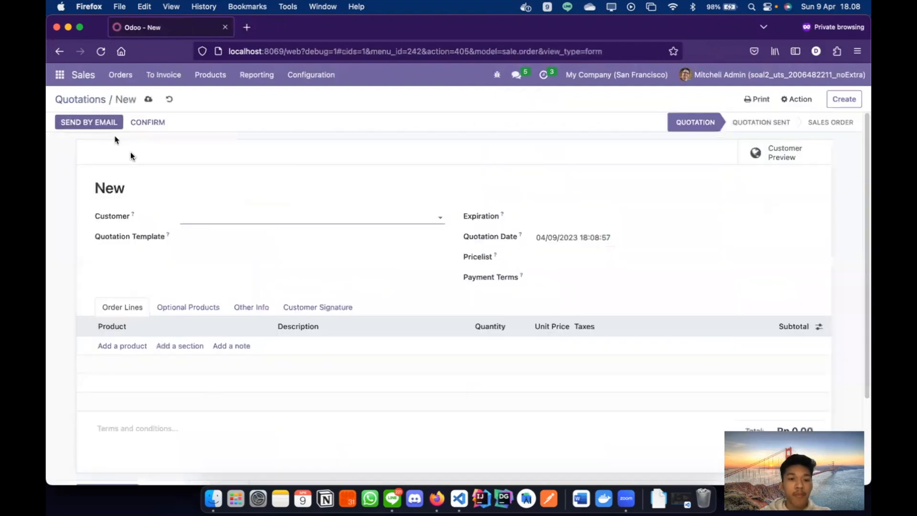
type("Deco")
left_click(262, 235)
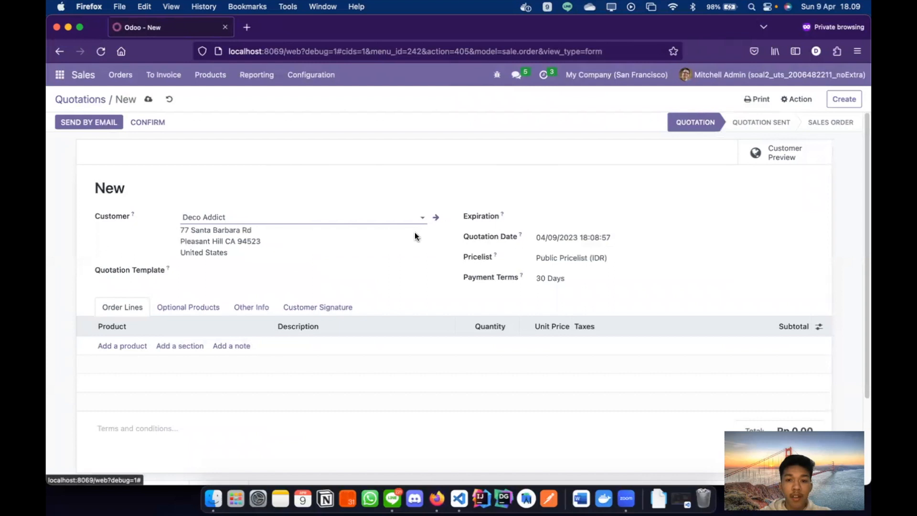
left_click(534, 218)
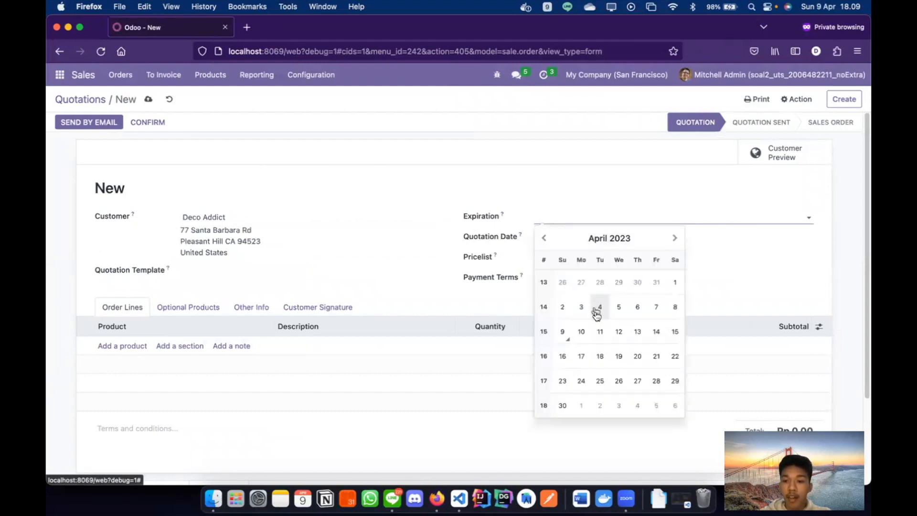
left_click(637, 355)
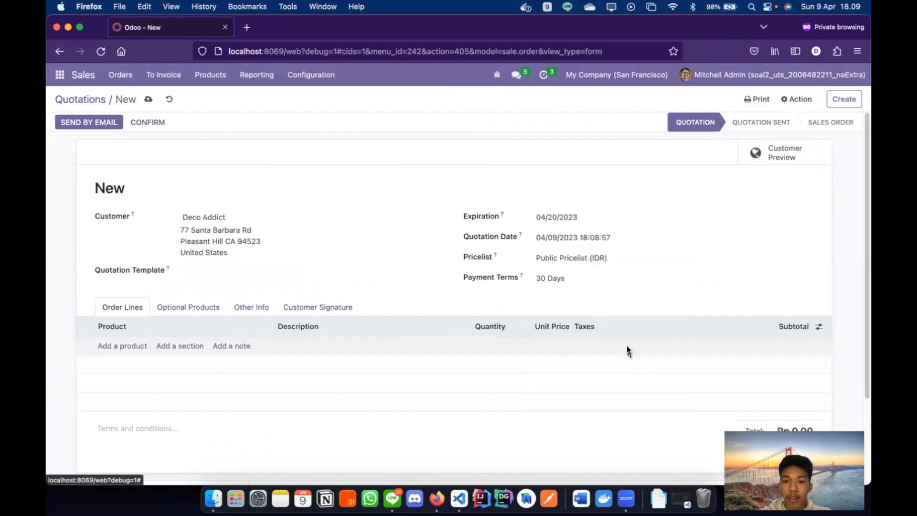
left_click(596, 279)
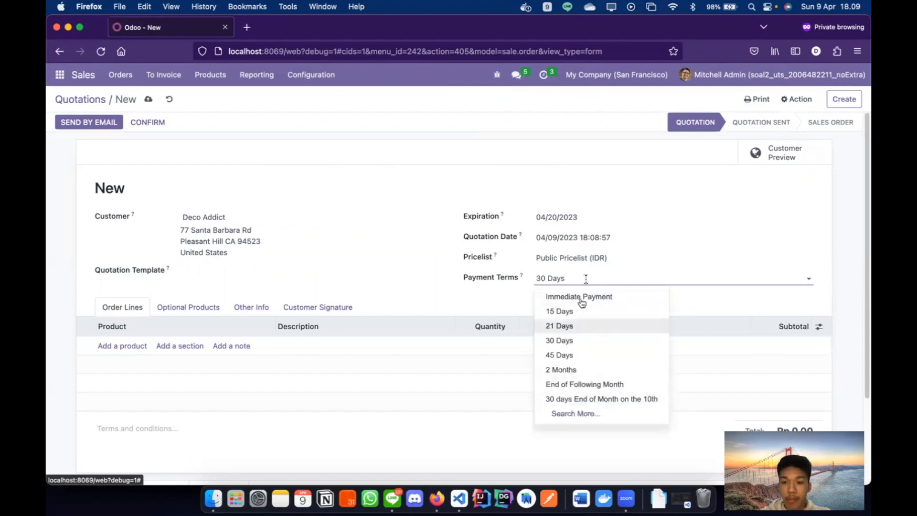
left_click(583, 296)
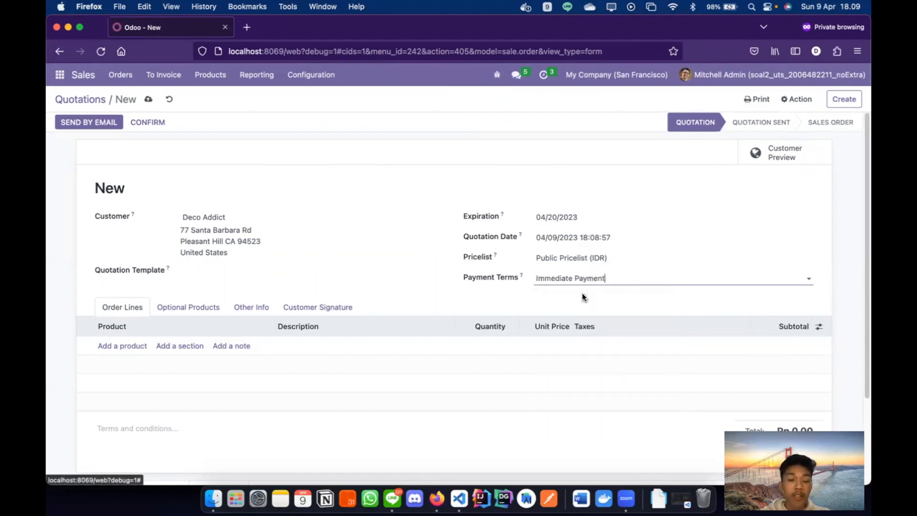
- Add an order line of 5 Office Chair Black at 120.50 (subtotal Rp 602.50)
scroll(490, 345, "down", 4)
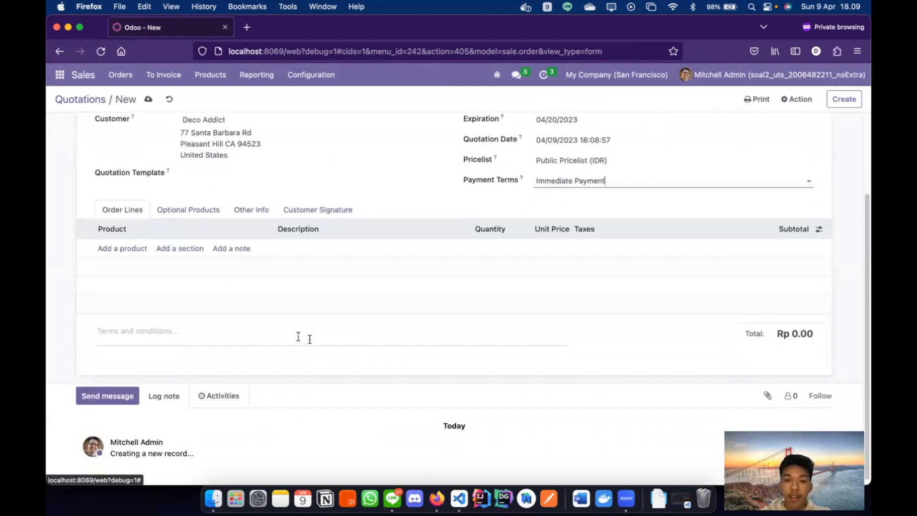
left_click(123, 248)
type("office")
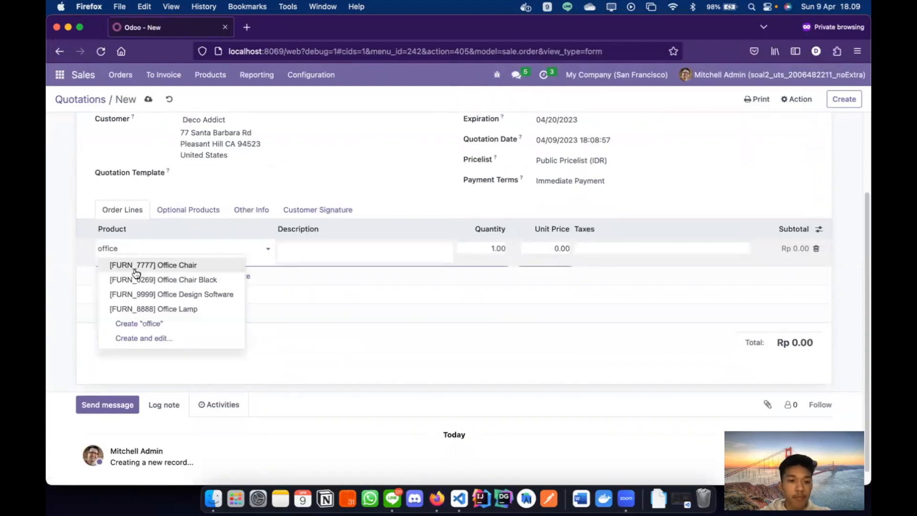
left_click(135, 280)
left_click(473, 247)
left_click(473, 248)
type("5")
left_click(523, 205)
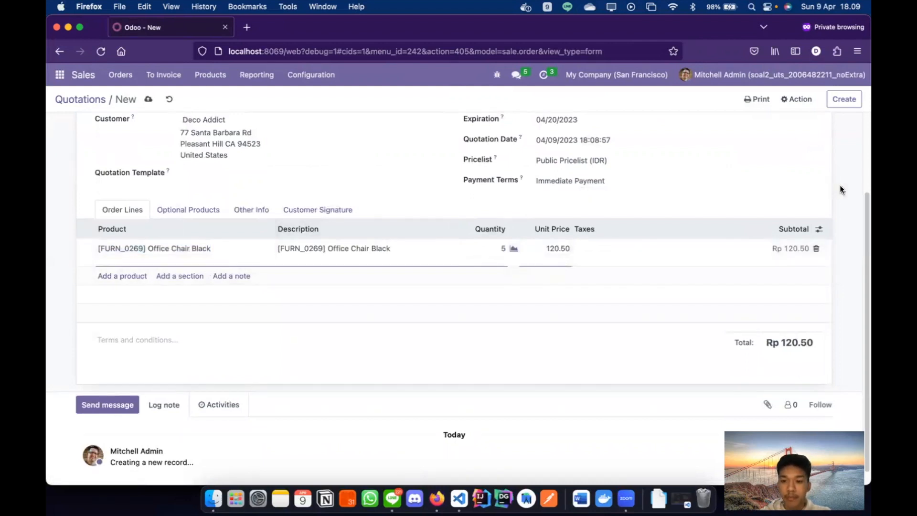
scroll(834, 197, "up", 3)
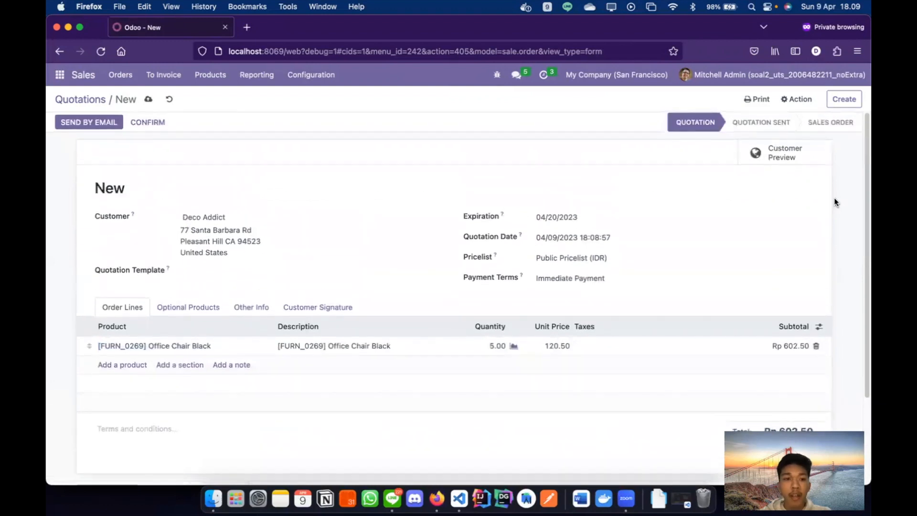
scroll(833, 197, "down", 1)
scroll(834, 197, "up", 1)
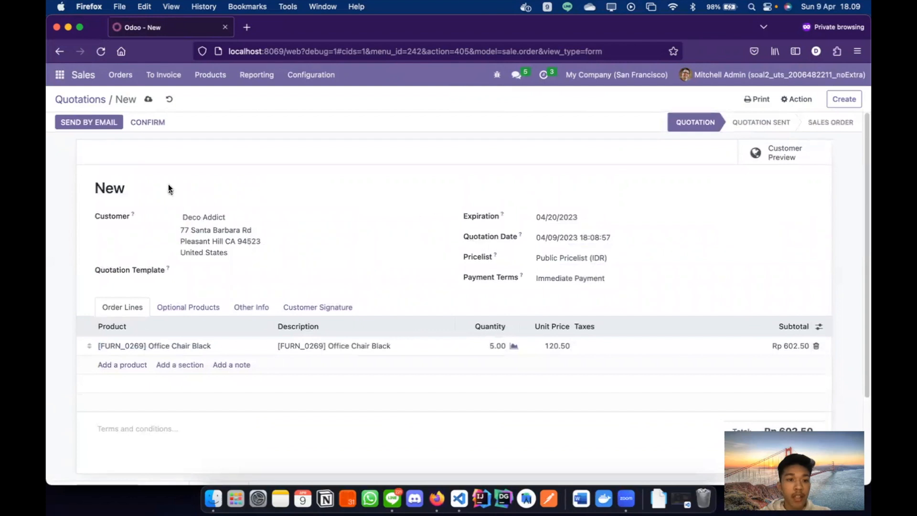
- Confirm the order as S00025, mark 5.00 done on delivery WH/OUT/00014, and validate it
left_click(159, 126)
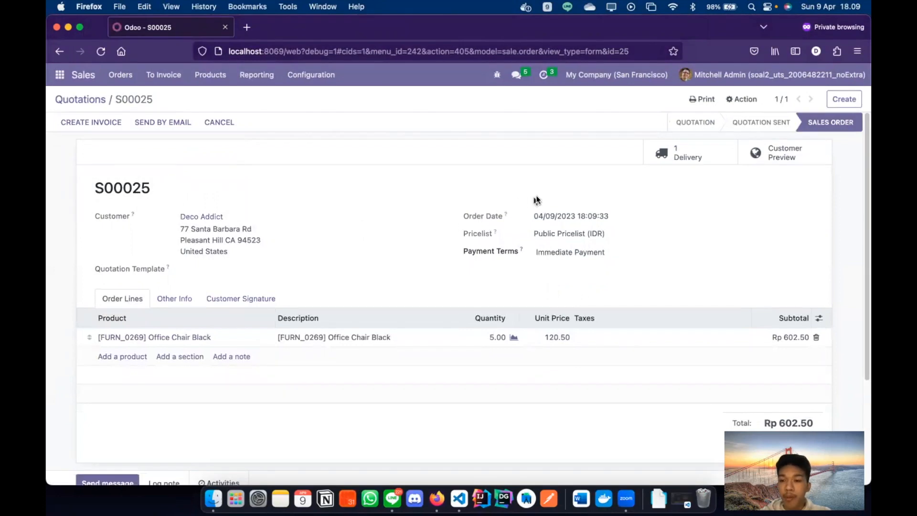
left_click(662, 162)
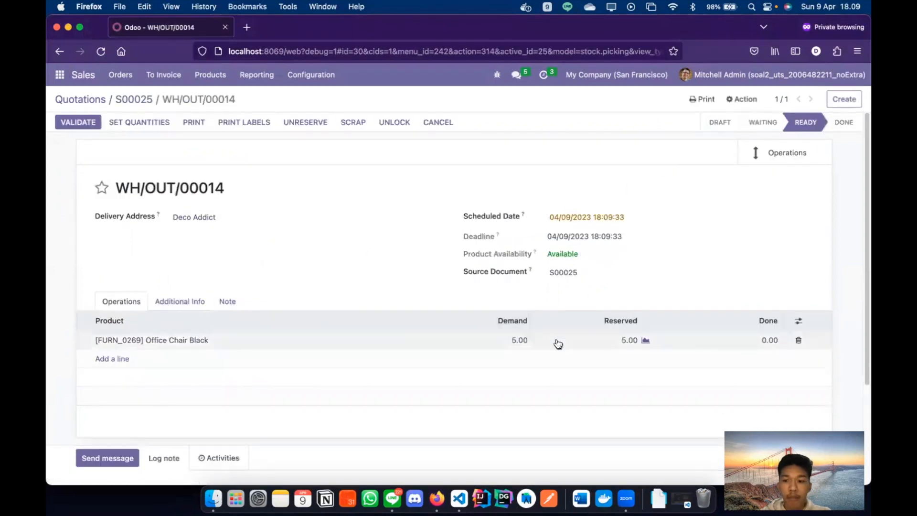
left_click(737, 337)
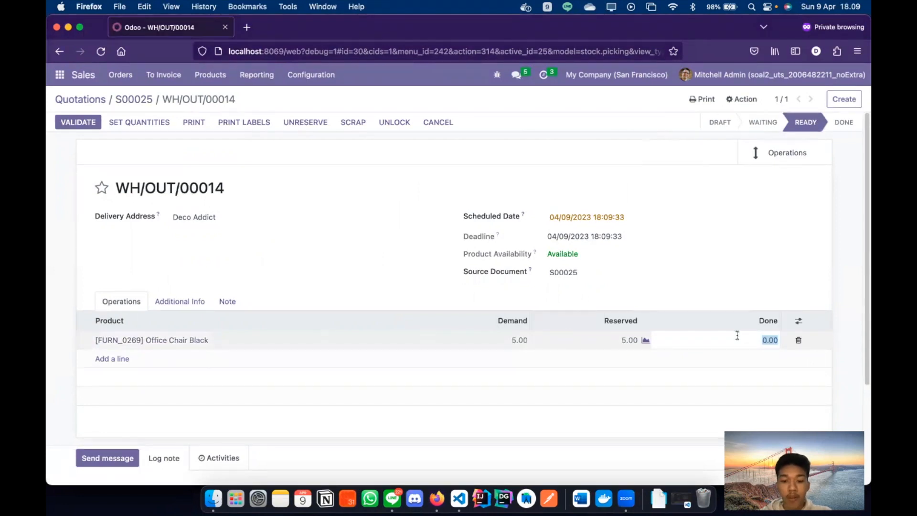
type("5")
left_click(754, 293)
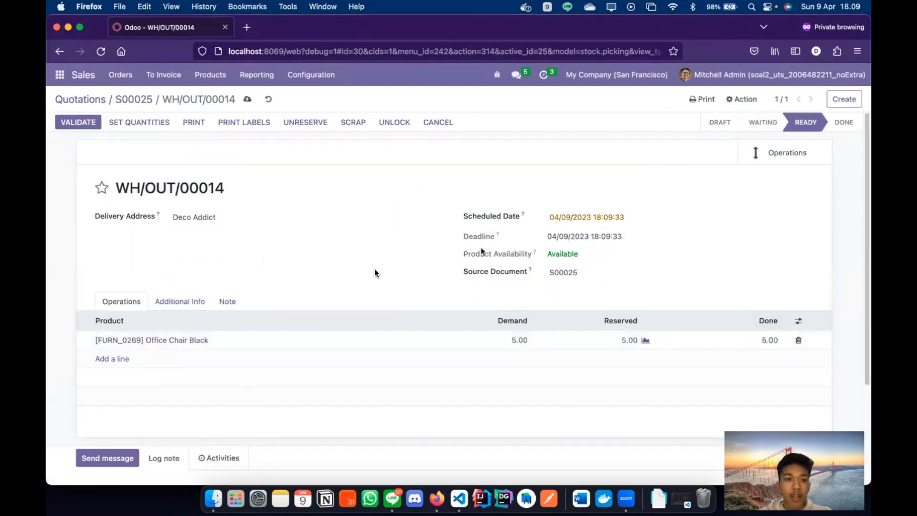
left_click(74, 126)
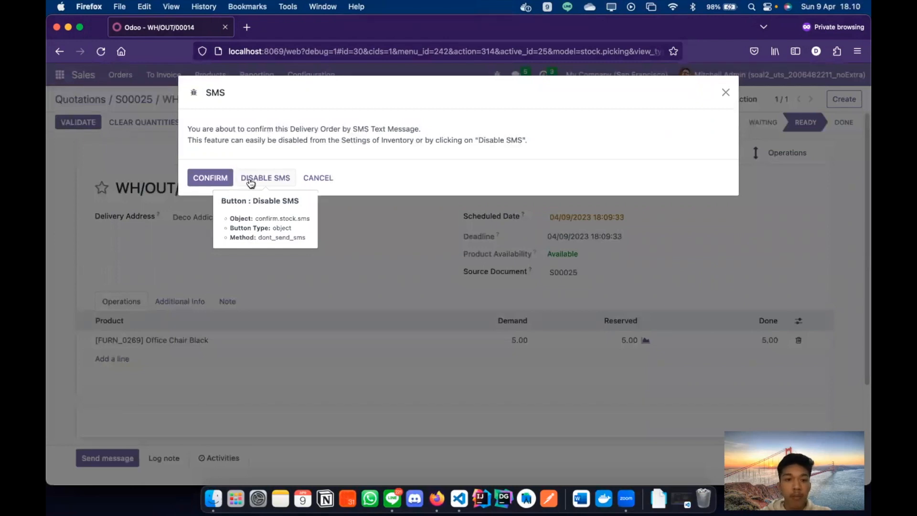
- Finish validating WH/OUT/00014 without SMS and return to sales order S00025
left_click(253, 184)
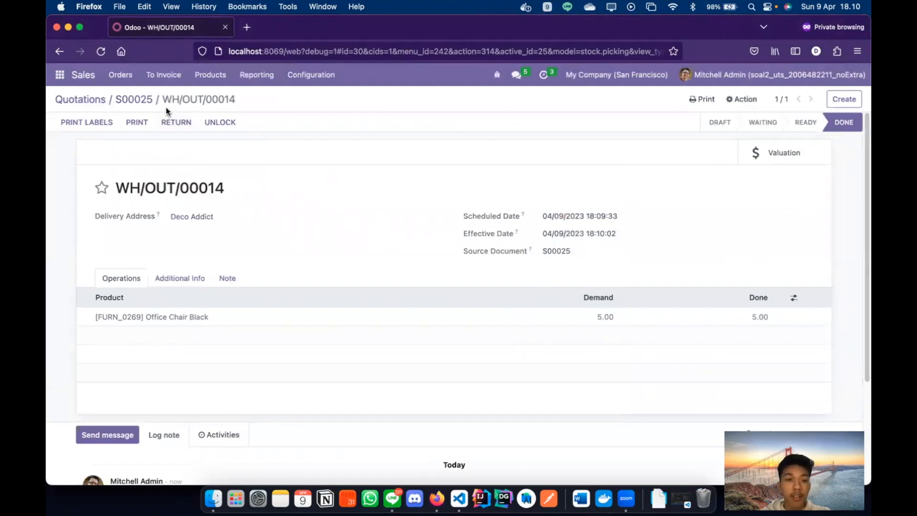
left_click(139, 103)
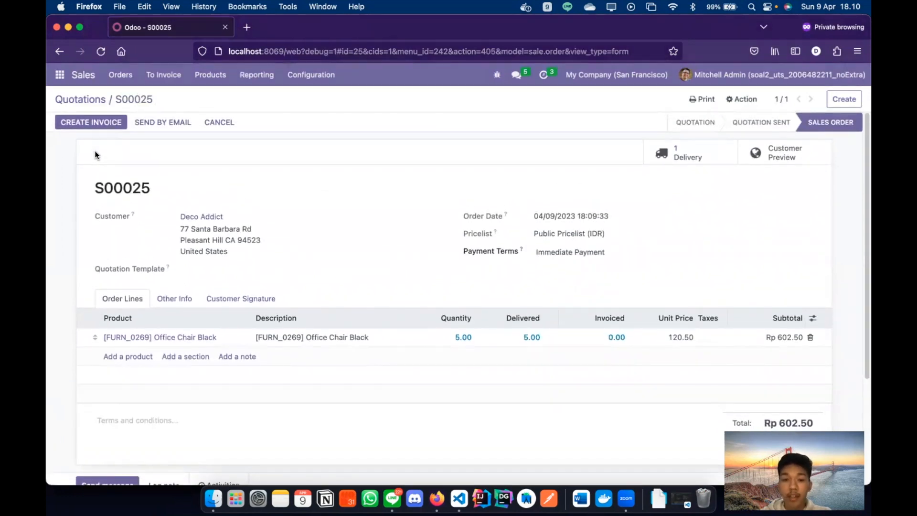
- Create a regular invoice for S00025 and post it as INV/2023/00005 for Rp 602.50
left_click(87, 123)
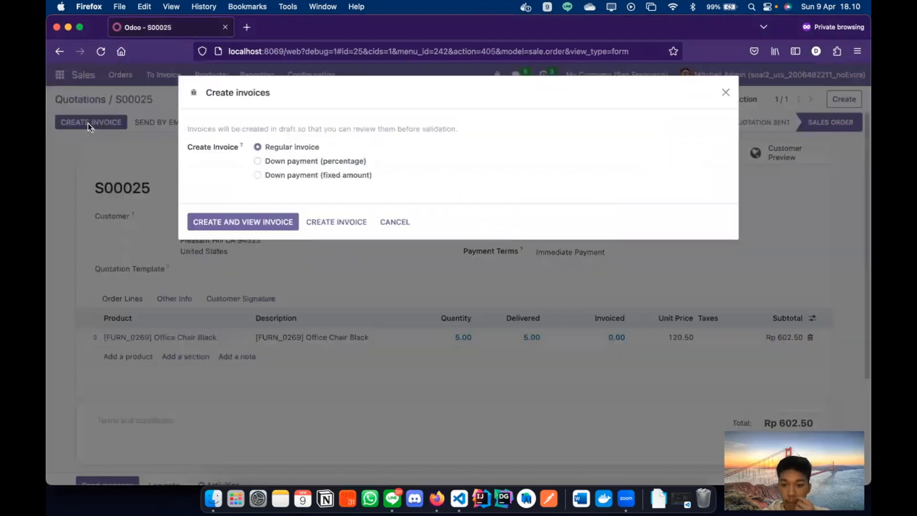
left_click(205, 222)
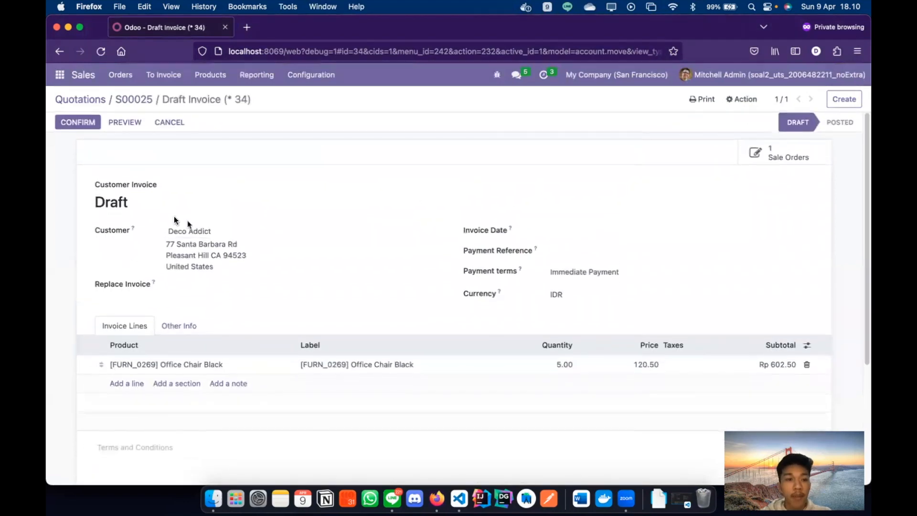
left_click(79, 124)
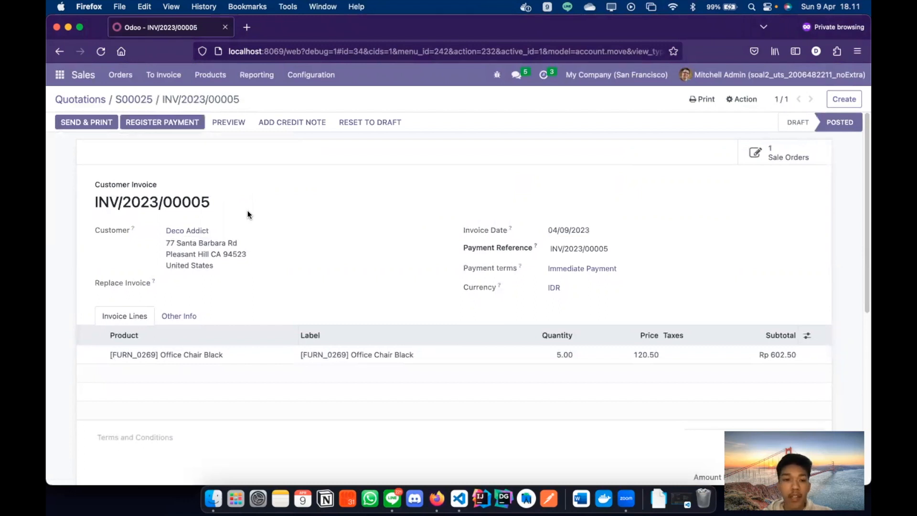
- Register a Rp 300.00 payment on INV/2023/00005, keeping Rp 302.50 open
left_click(175, 127)
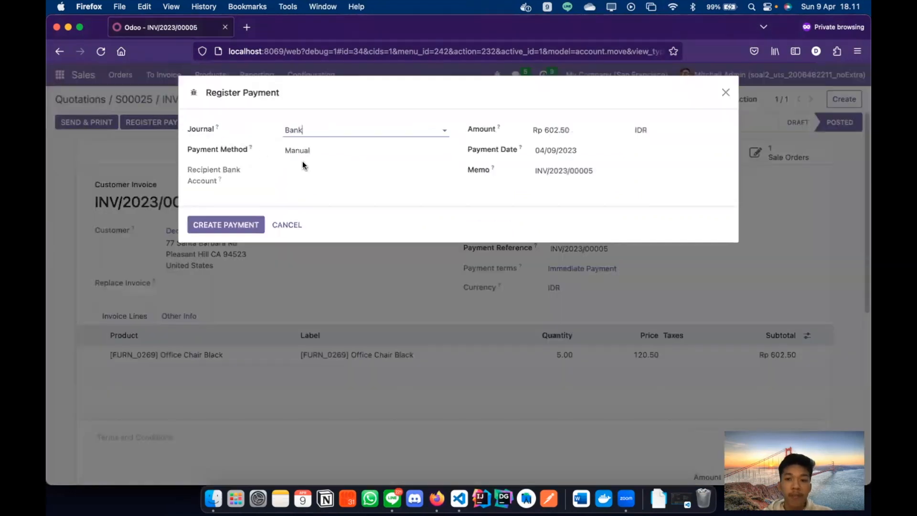
left_click(548, 134)
double_click(547, 134)
left_click(550, 133)
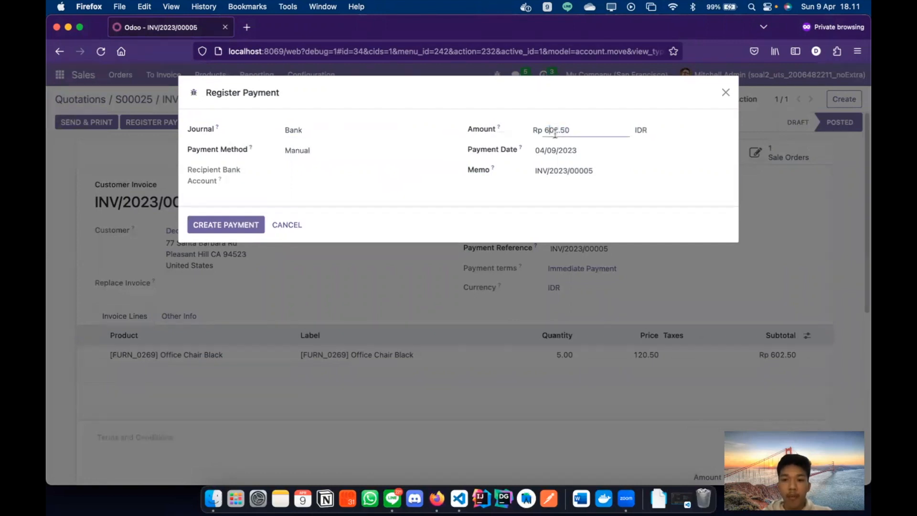
double_click(557, 132)
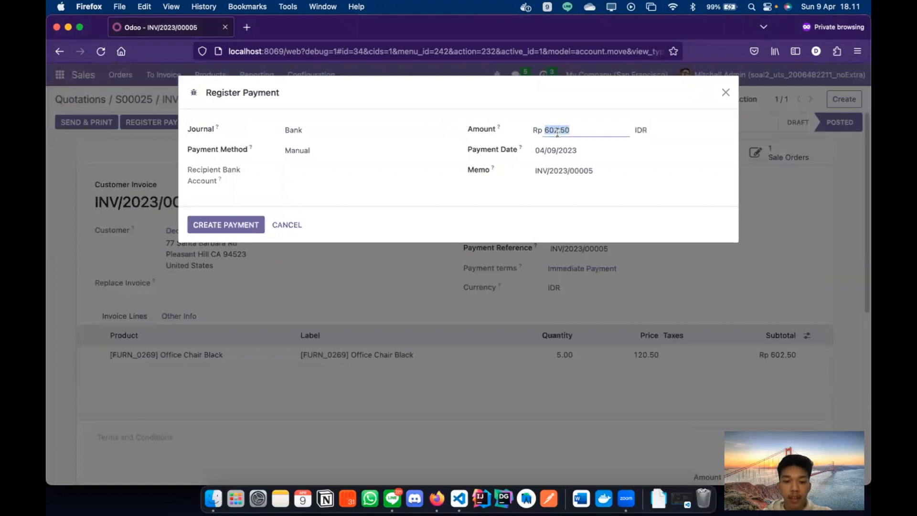
key("Left")
key("Right")
type("3")
key("Right")
key("Right")
key("BackSpace")
key("Left")
key("Left")
key("BackSpace")
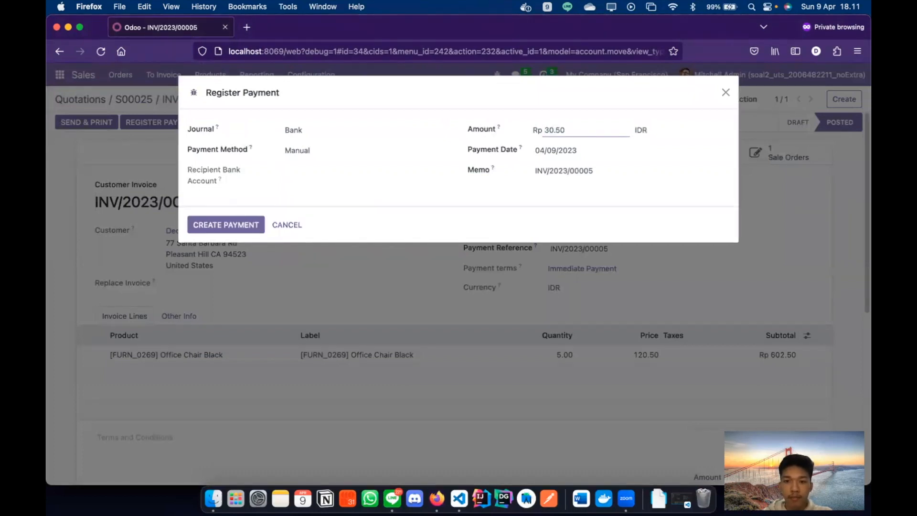
type("0")
left_click(576, 132)
key("BackSpace")
key("BackSpace")
left_click(525, 214)
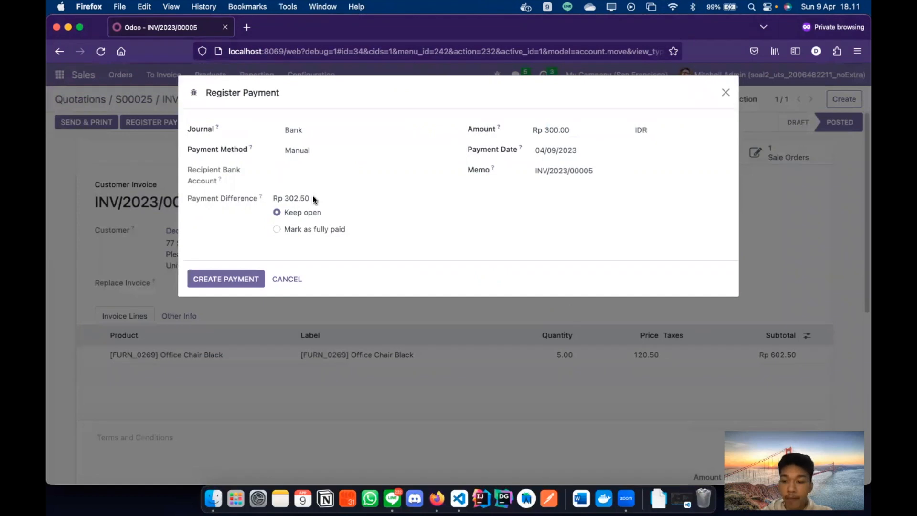
left_click(213, 282)
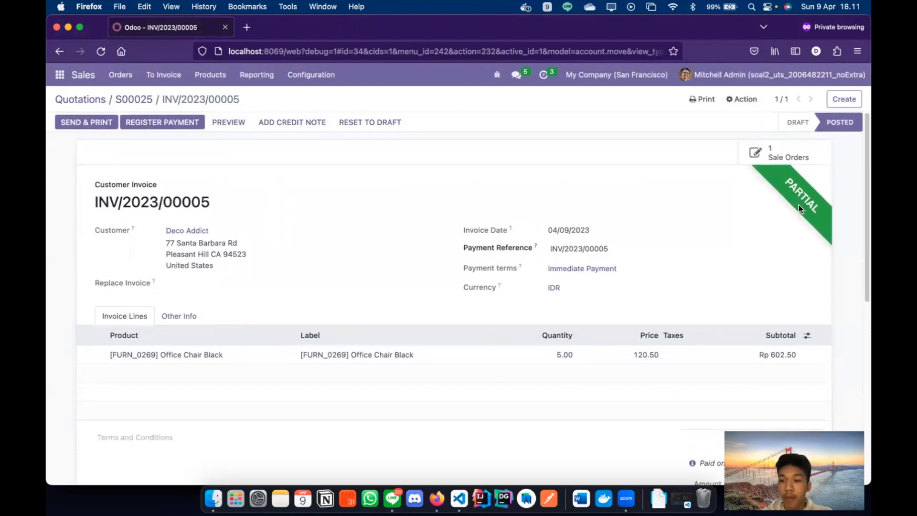
- Review the Rp 300.00 payment line and remaining amount due on the invoice
scroll(798, 204, "down", 3)
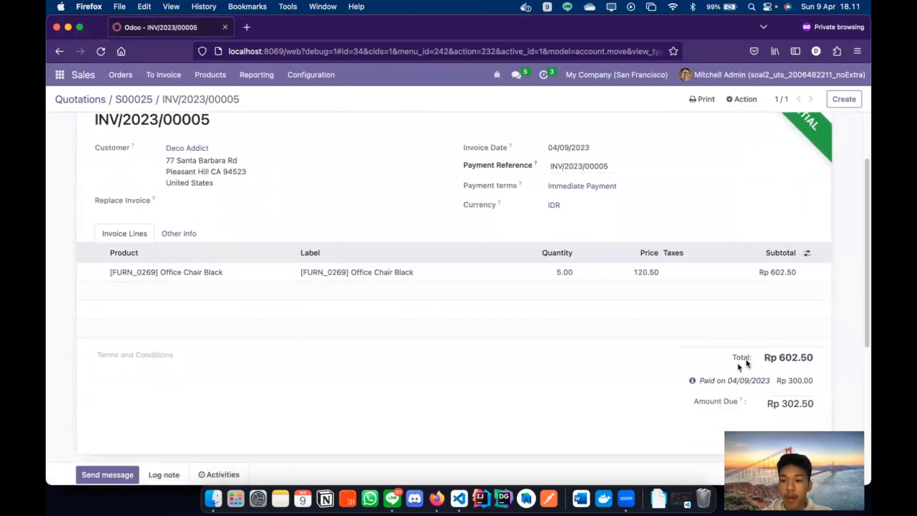
left_click_drag(701, 380, 795, 390)
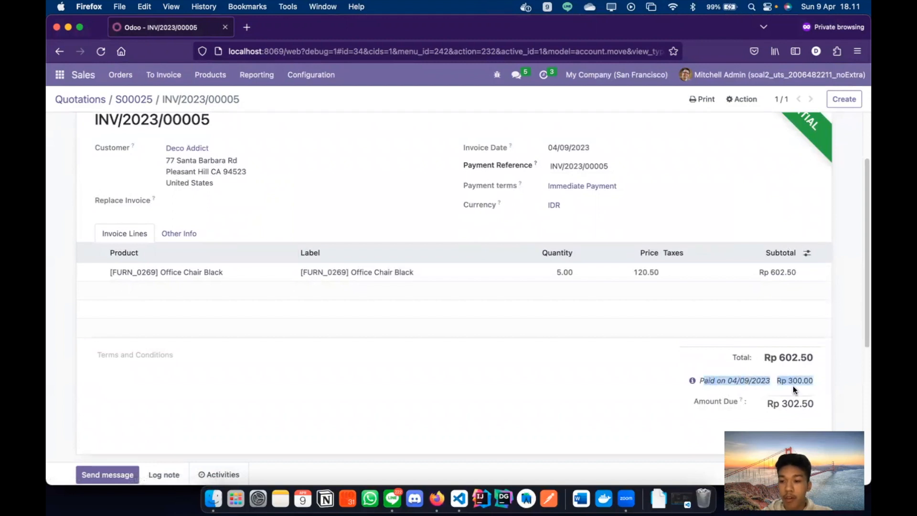
left_click(745, 381)
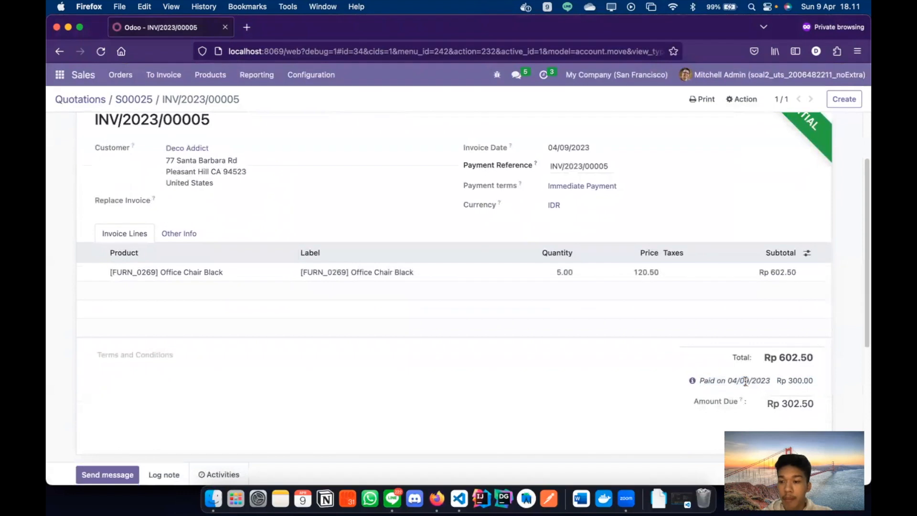
left_click_drag(777, 381, 813, 381)
scroll(723, 391, "down", 2)
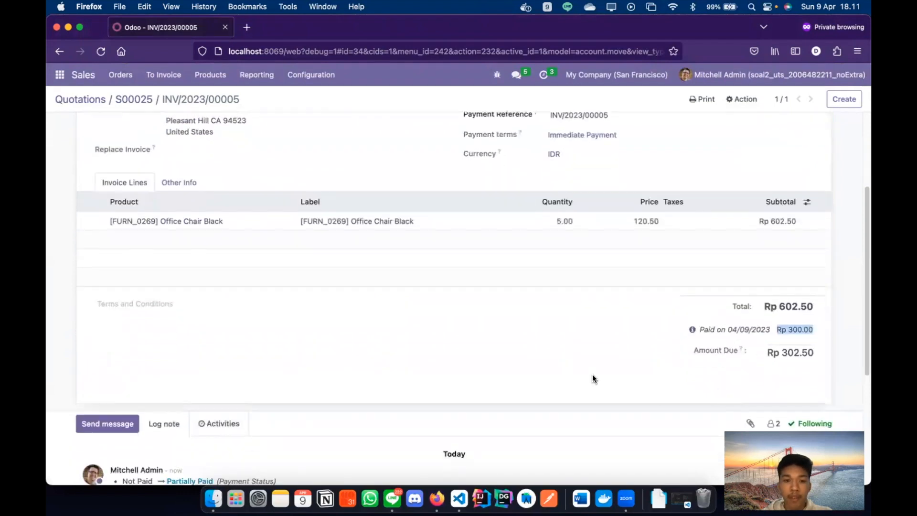
scroll(593, 379, "up", 3)
- Return to sales order S00025 and check its 5.00 delivered and 5.00 invoiced quantities
left_click(126, 99)
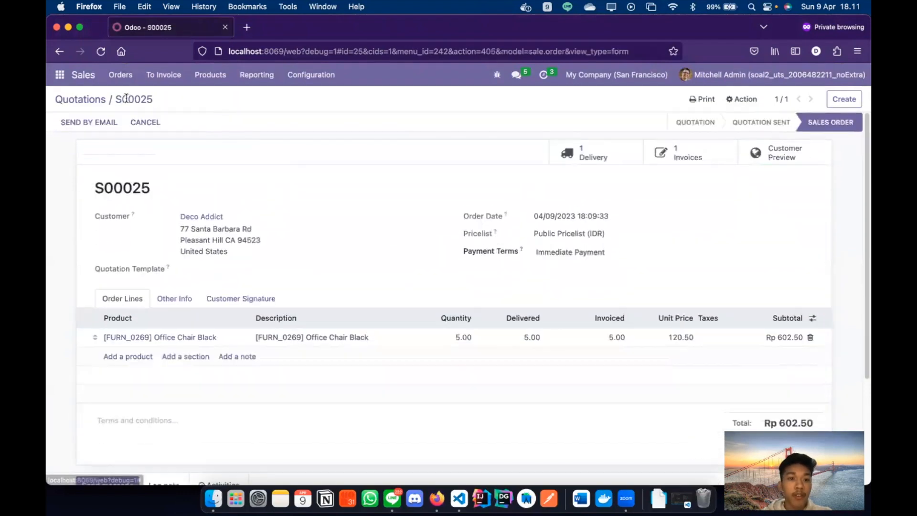
scroll(139, 161, "down", 3)
scroll(139, 161, "up", 3)
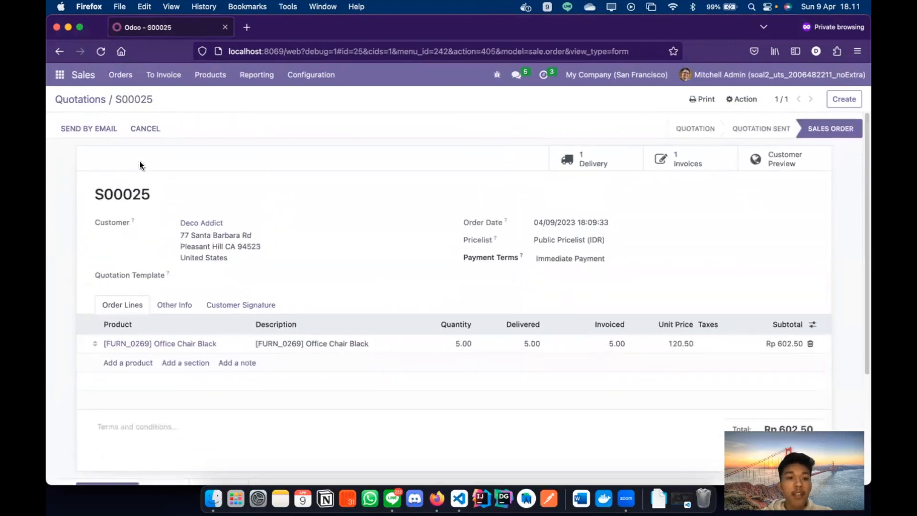
scroll(197, 199, "down", 1)
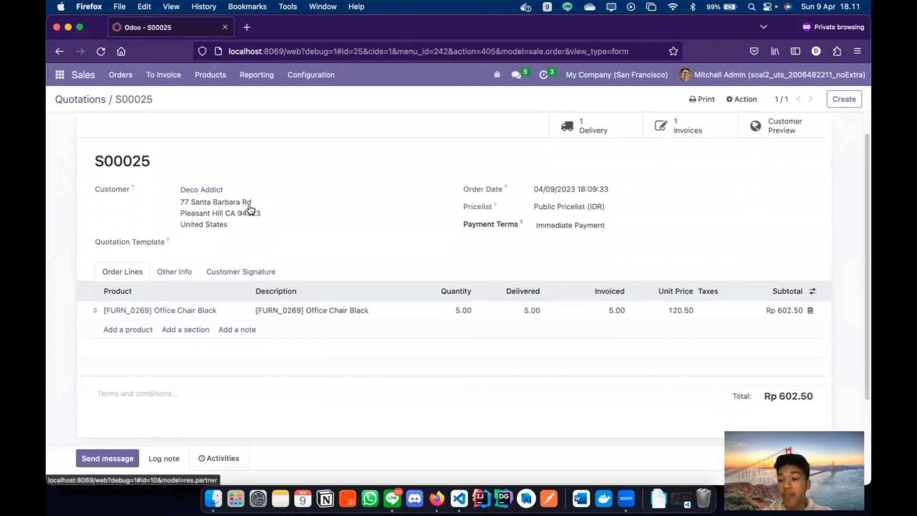
scroll(249, 209, "up", 1)
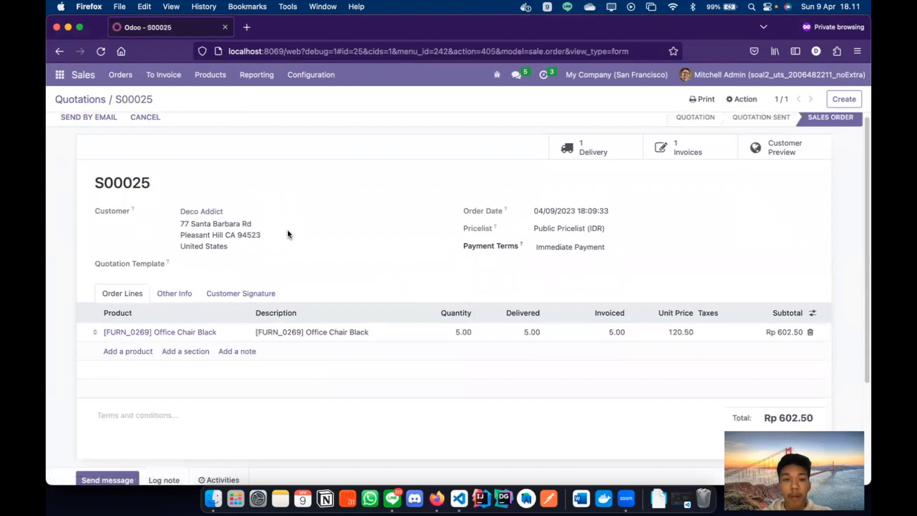
scroll(288, 233, "down", 2)
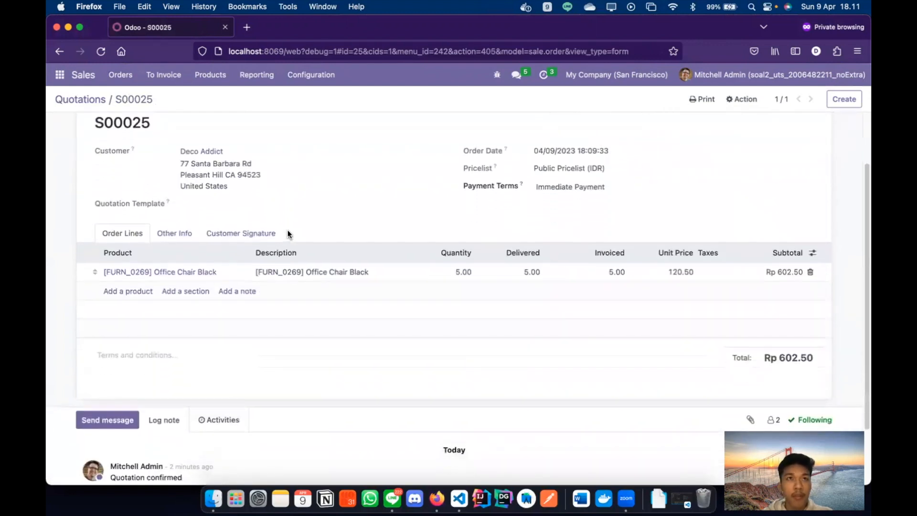
scroll(288, 233, "down", 1)
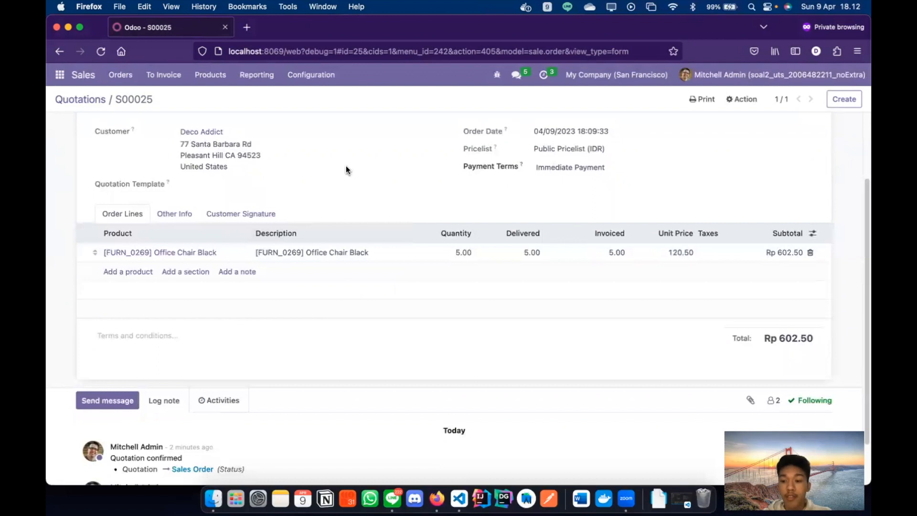
scroll(346, 165, "up", 3)
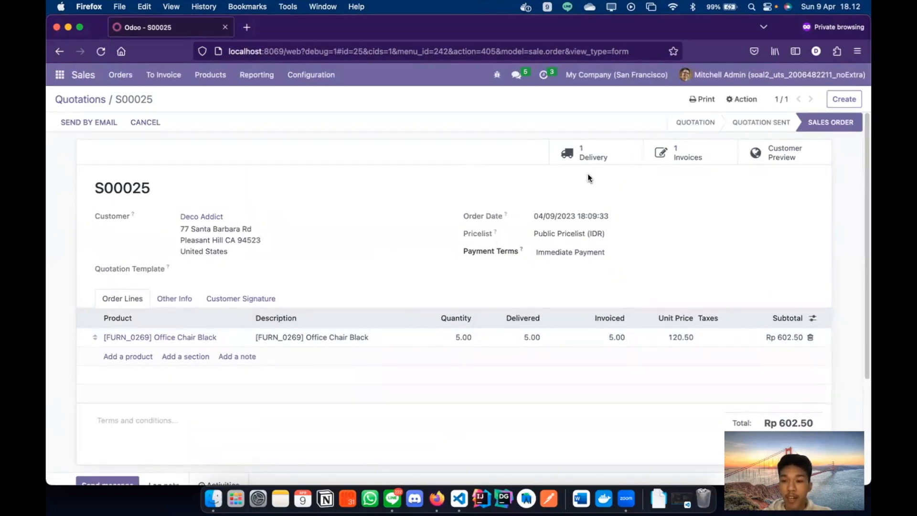
- Open the order's invoice and pay the remaining Rp 302.50, leaving Rp 0.00 due
left_click(680, 160)
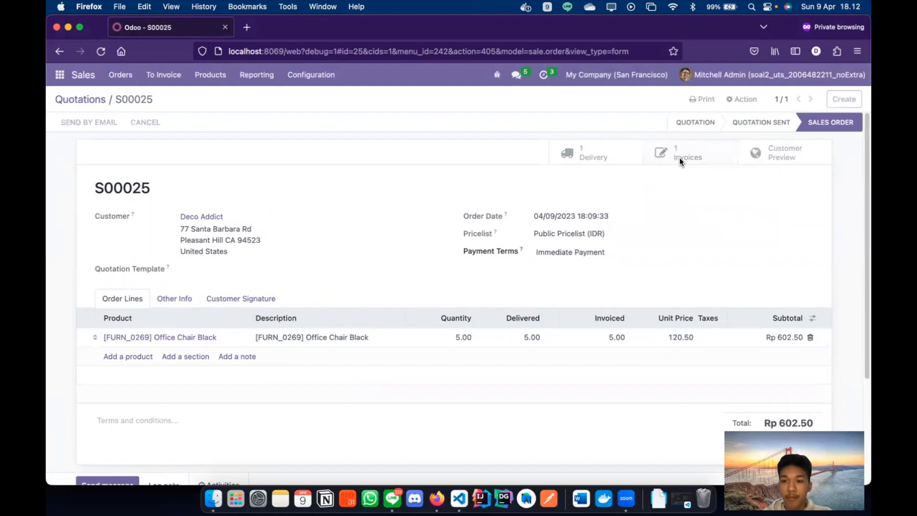
scroll(680, 162, "down", 2)
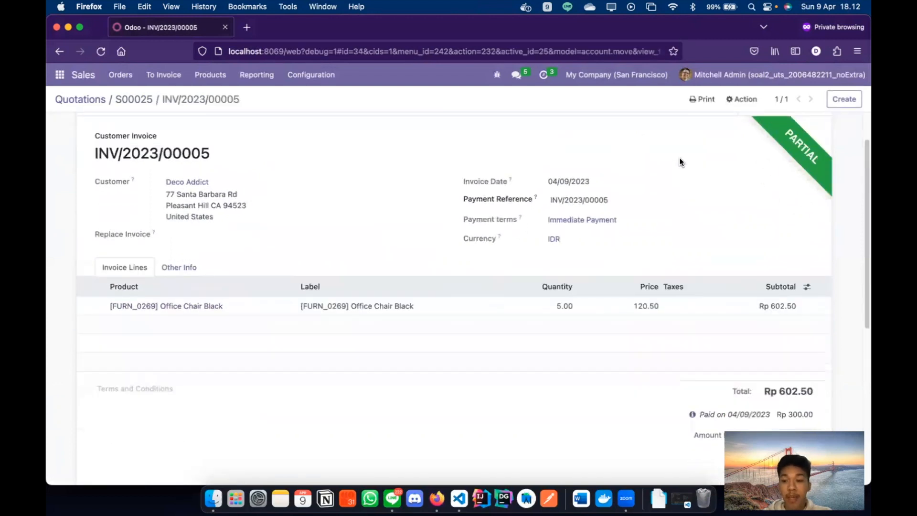
scroll(680, 161, "up", 2)
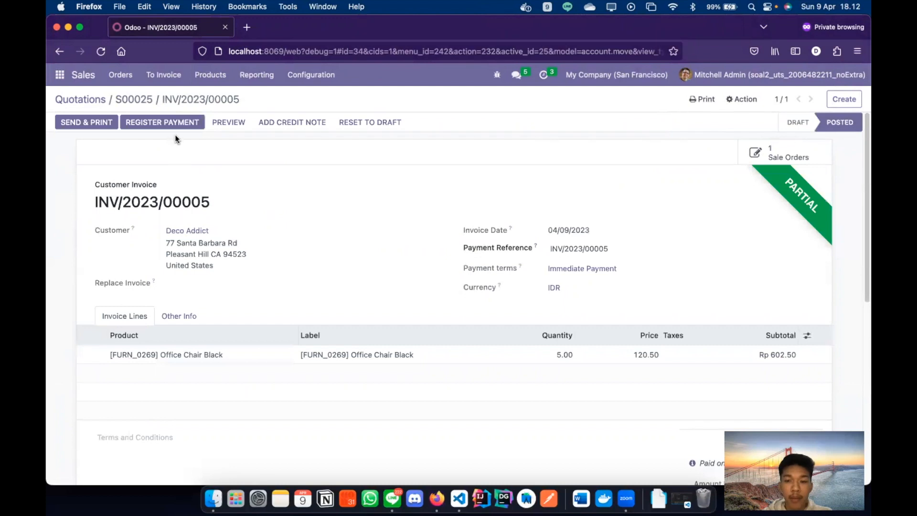
left_click(184, 122)
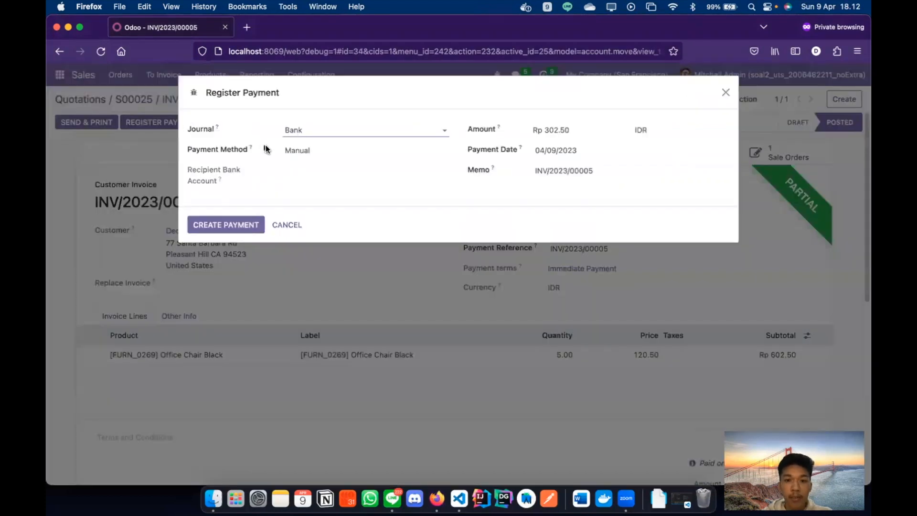
left_click(358, 207)
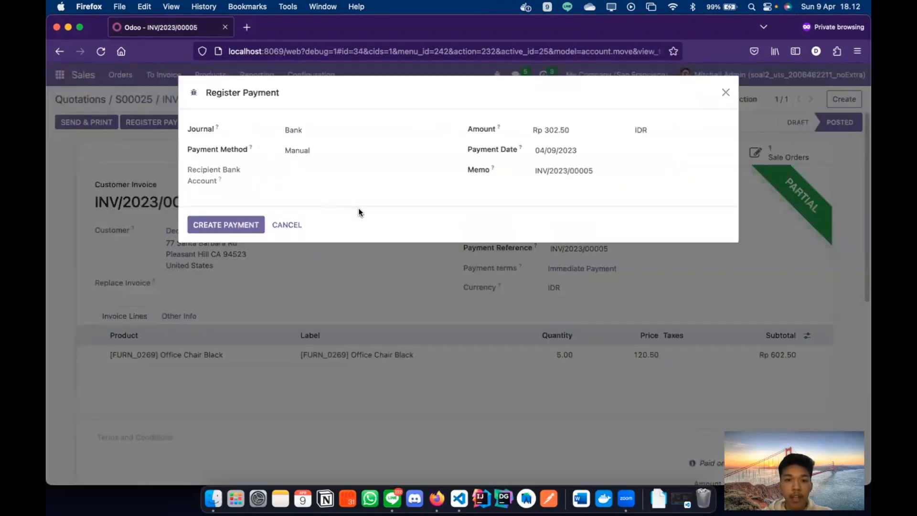
left_click(239, 217)
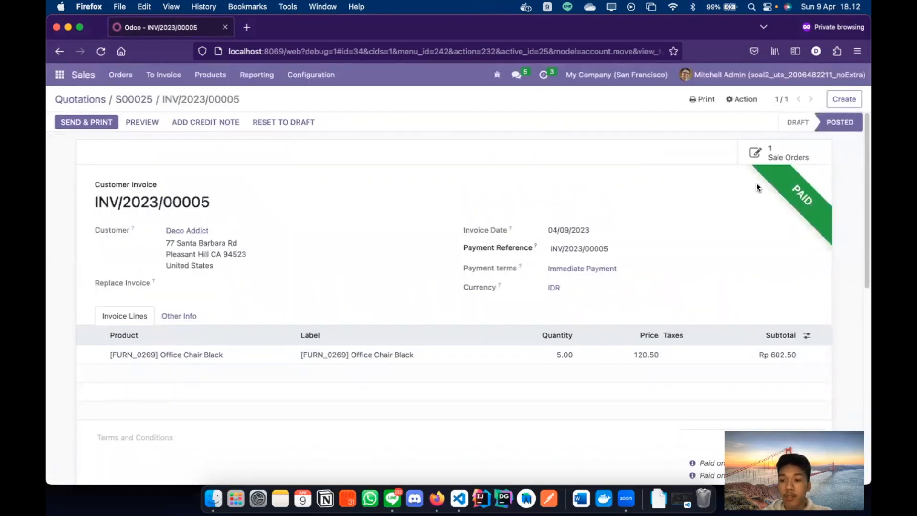
scroll(755, 183, "down", 3)
scroll(724, 281, "down", 2)
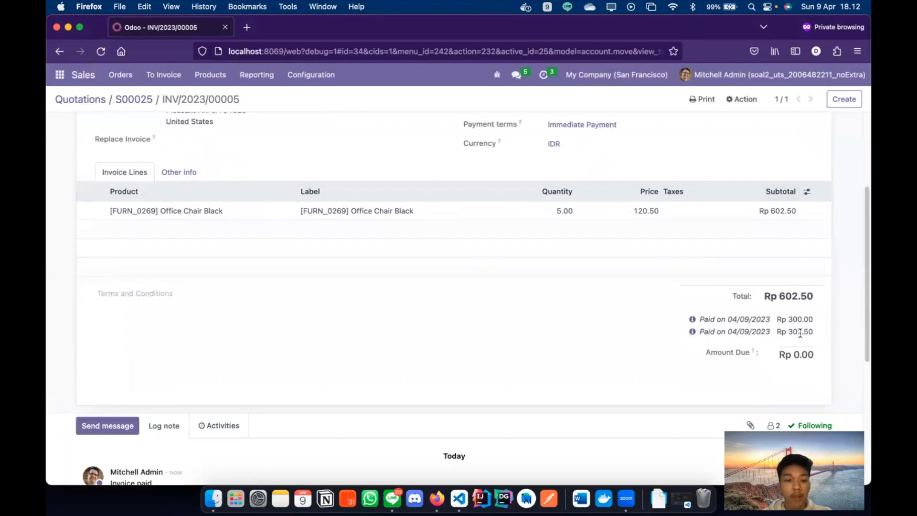
scroll(701, 308, "up", 5)
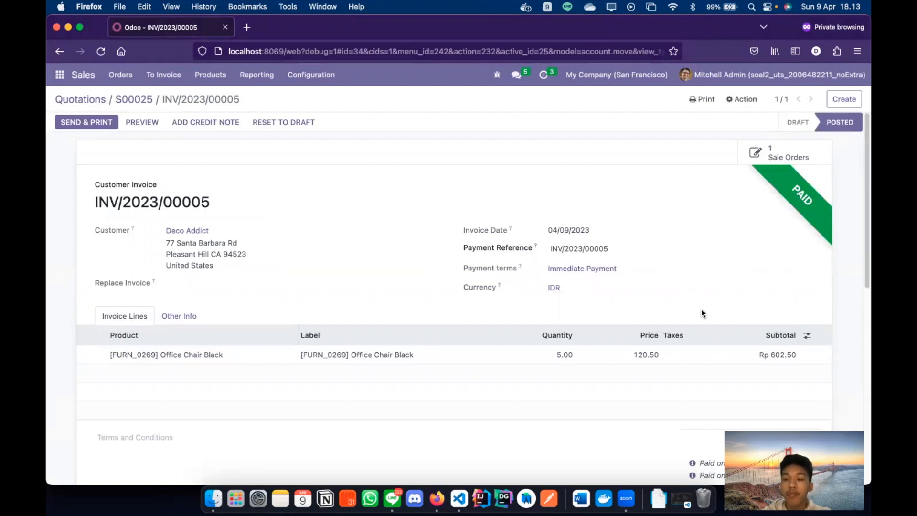
- Bring the Odoo Apps window forward and open the Sales quotations list
key("ctrl+Up")
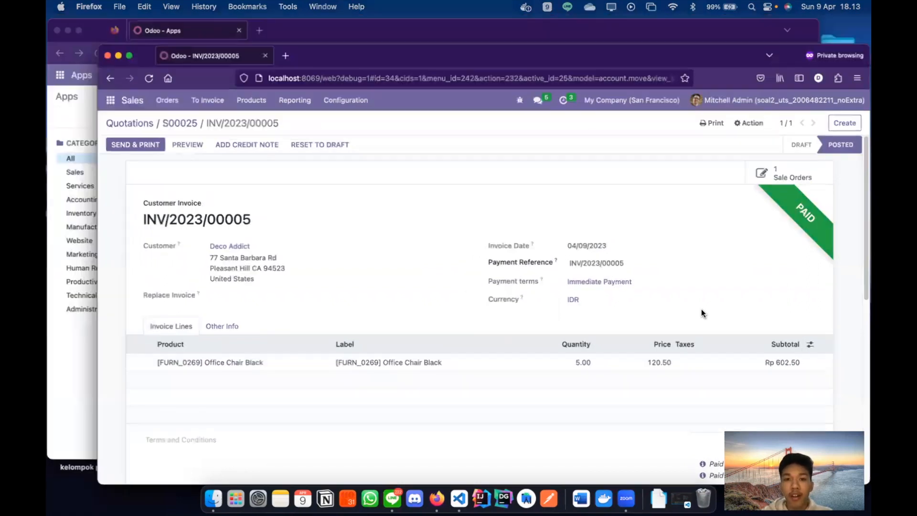
left_click(350, 164)
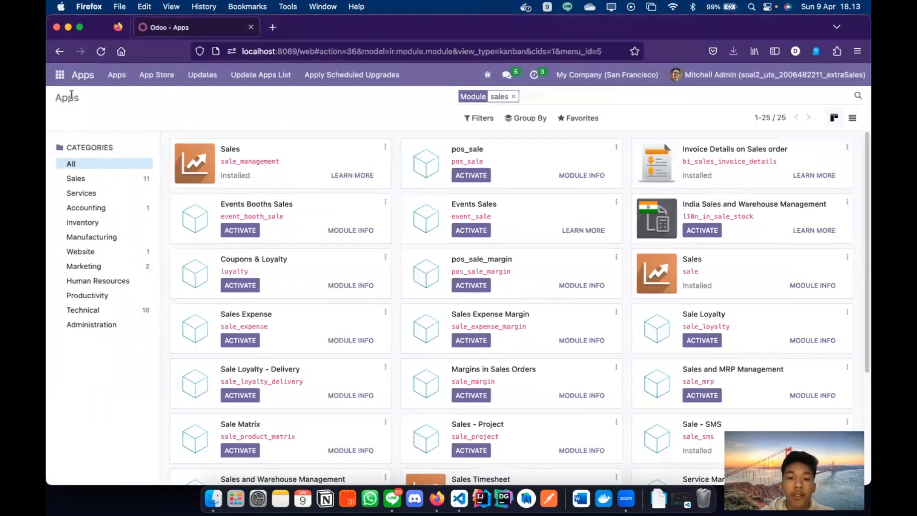
left_click(60, 75)
left_click(68, 111)
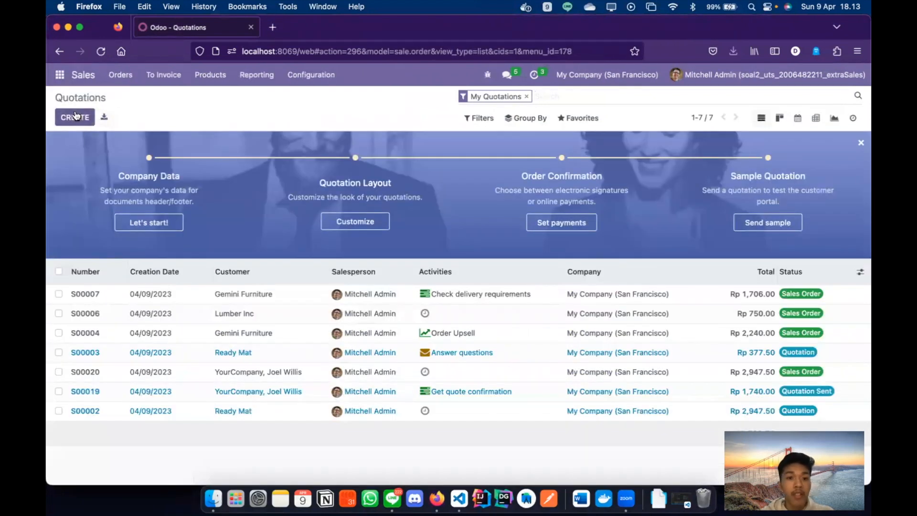
left_click(75, 117)
type("Deco")
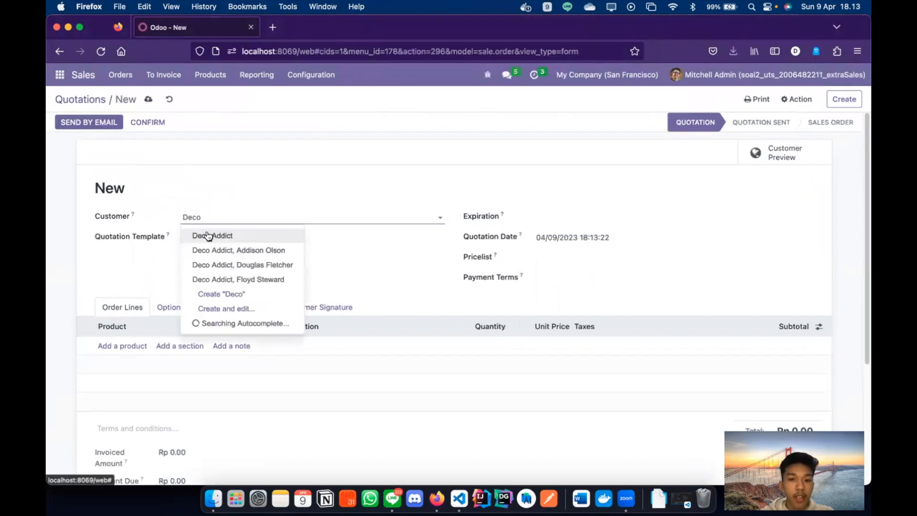
left_click(207, 235)
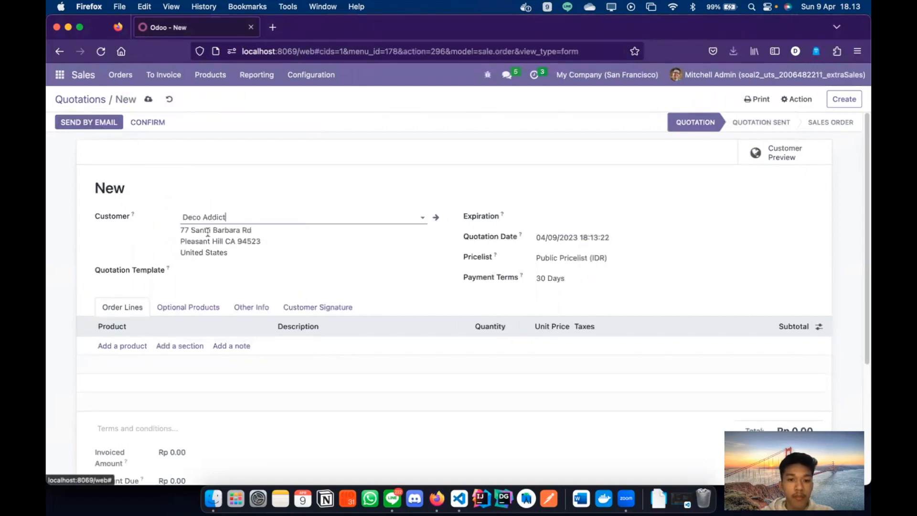
left_click(549, 217)
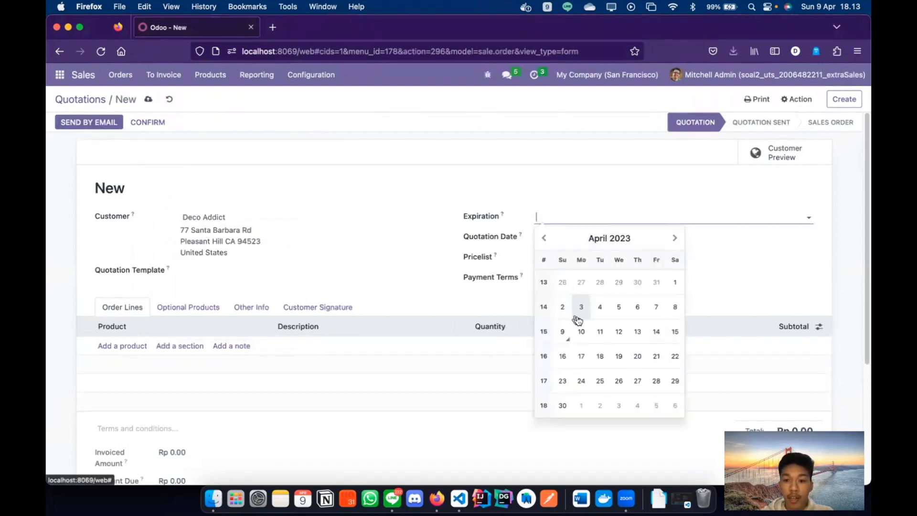
left_click(635, 353)
left_click(573, 278)
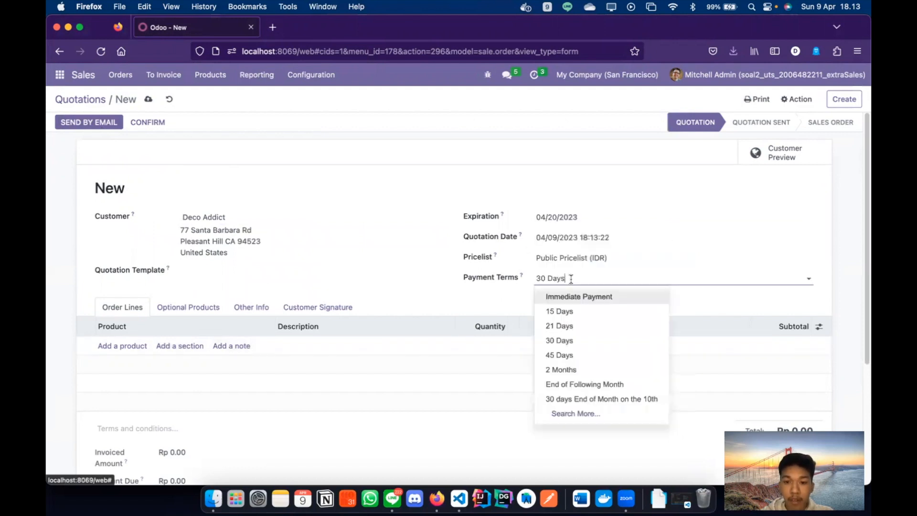
left_click(582, 301)
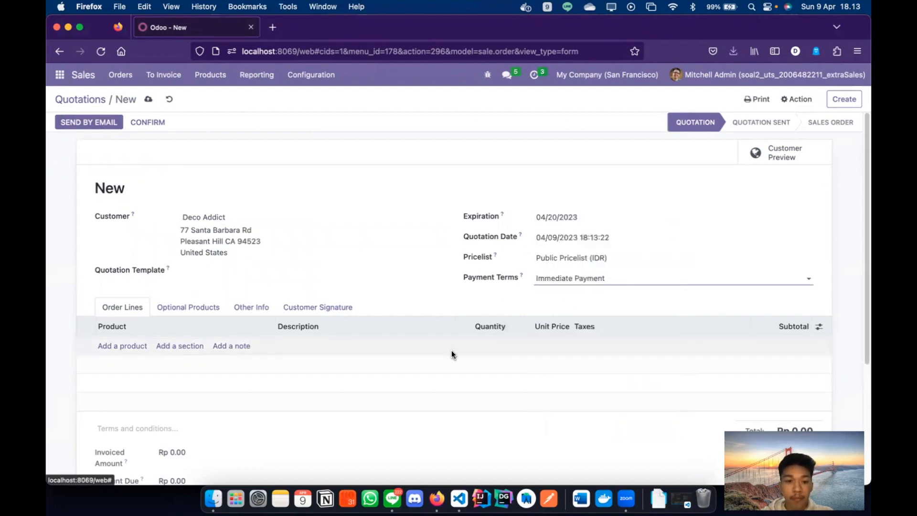
left_click(122, 350)
type("Office")
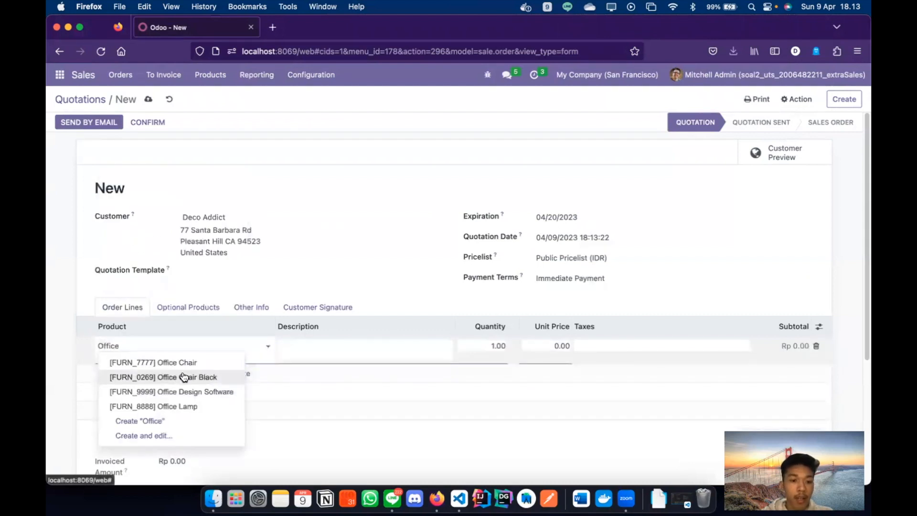
left_click(180, 377)
left_click(486, 345)
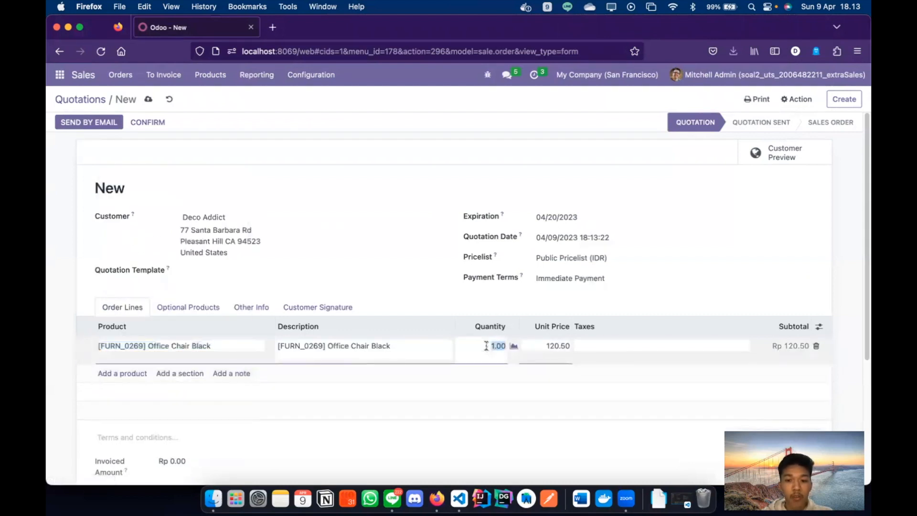
type("5")
left_click(836, 270)
scroll(836, 270, "down", 3)
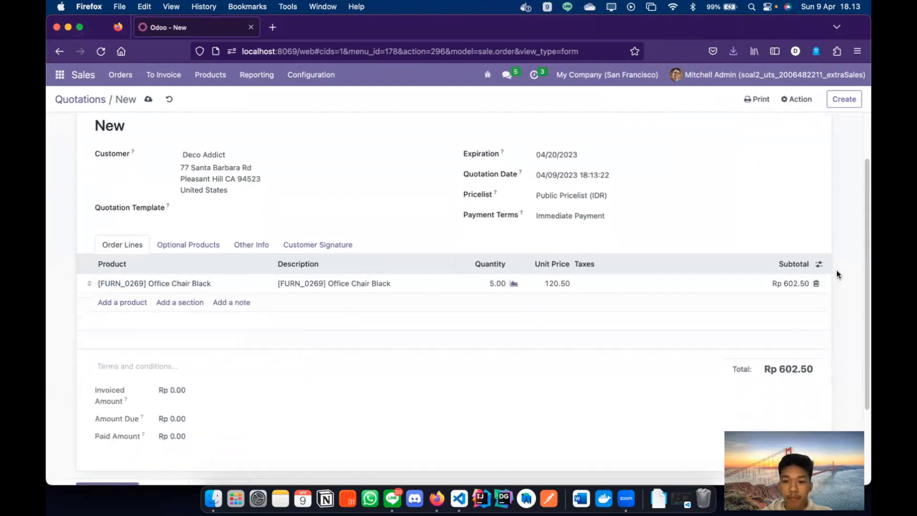
scroll(835, 274, "down", 1)
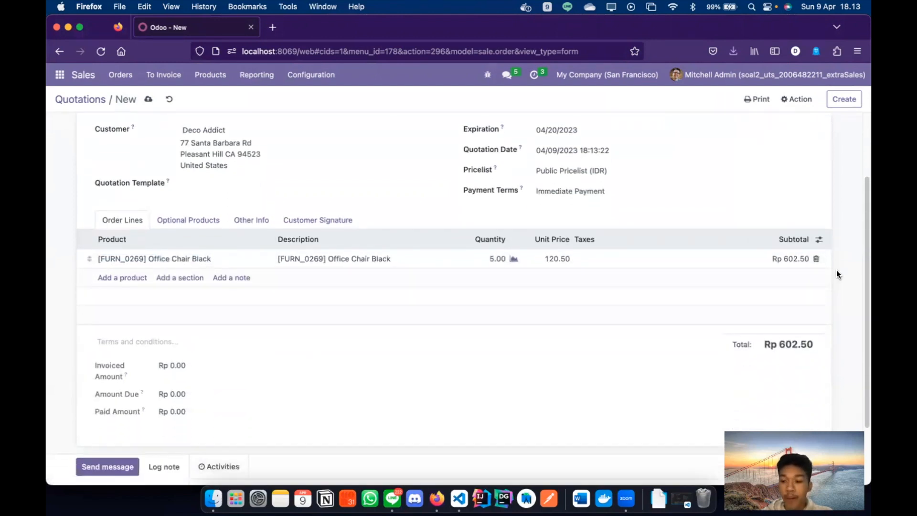
scroll(836, 270, "up", 4)
scroll(715, 294, "down", 3)
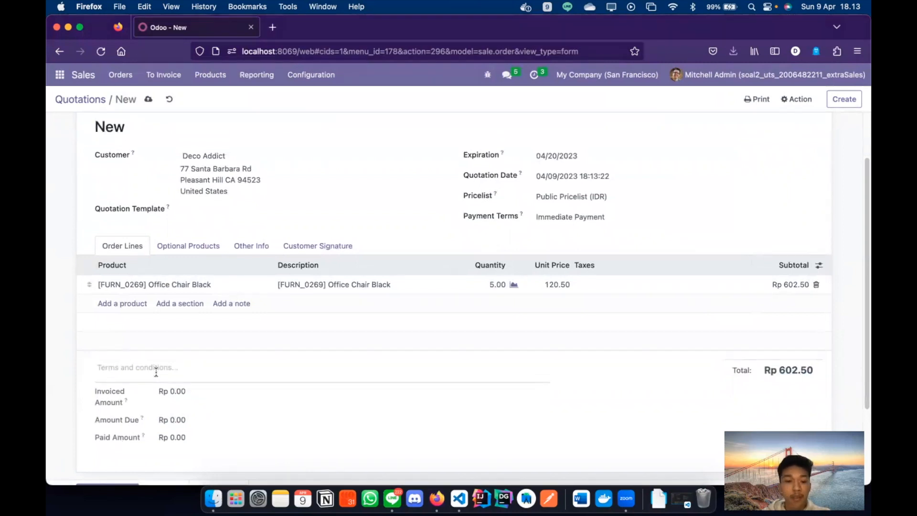
scroll(156, 371, "down", 1)
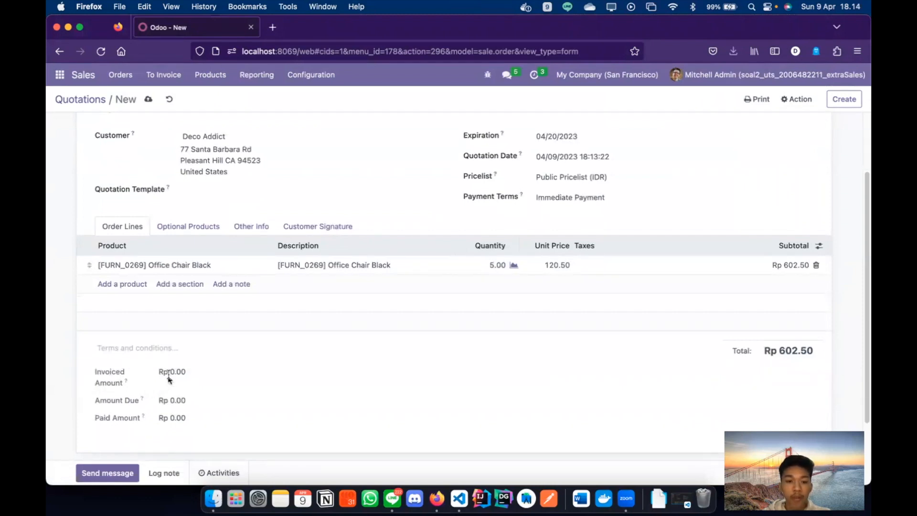
scroll(167, 375, "up", 4)
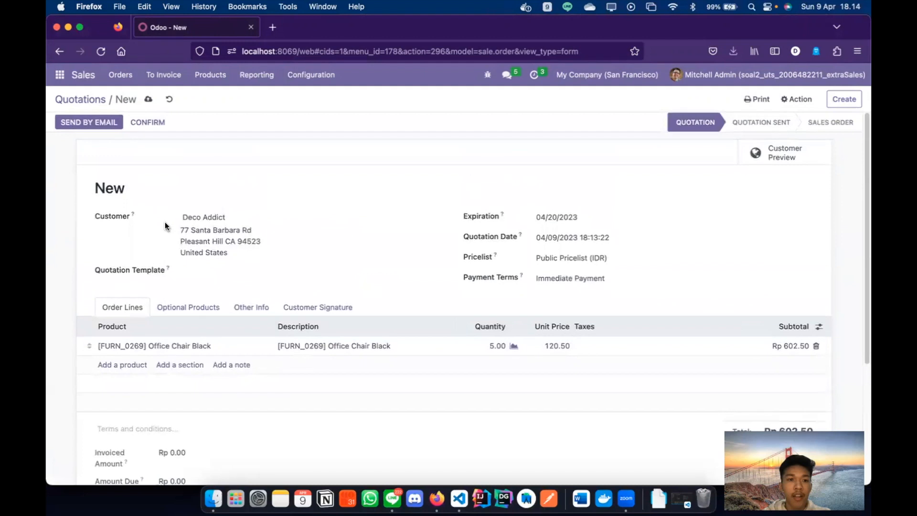
- Confirm the quotation as sales order S00025
left_click(159, 126)
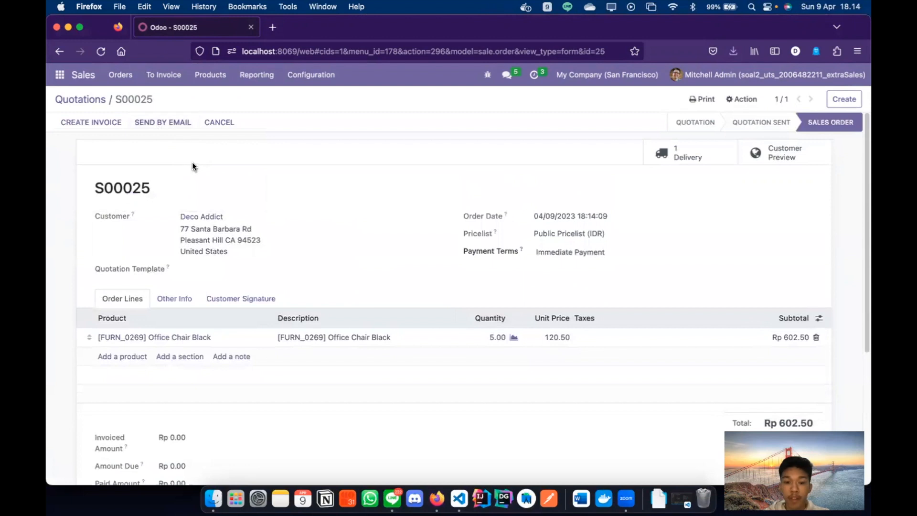
scroll(192, 164, "down", 1)
scroll(277, 212, "up", 1)
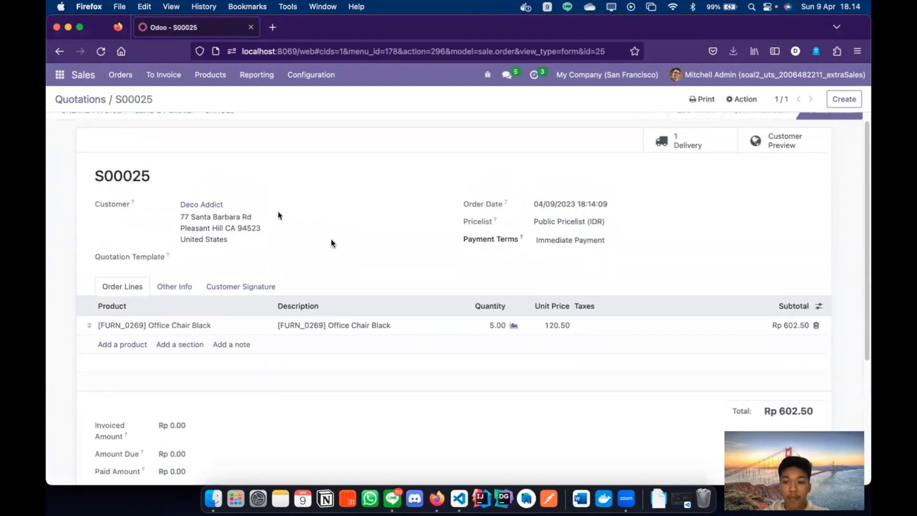
scroll(666, 379, "up", 1)
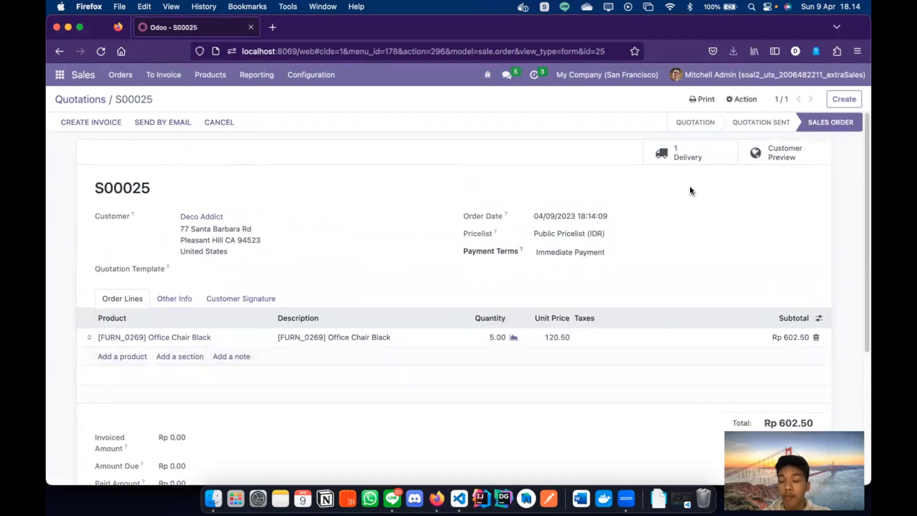
- Validate delivery WH/OUT/00014 with 5 Office Chair Black done, then return to S00025
left_click(696, 157)
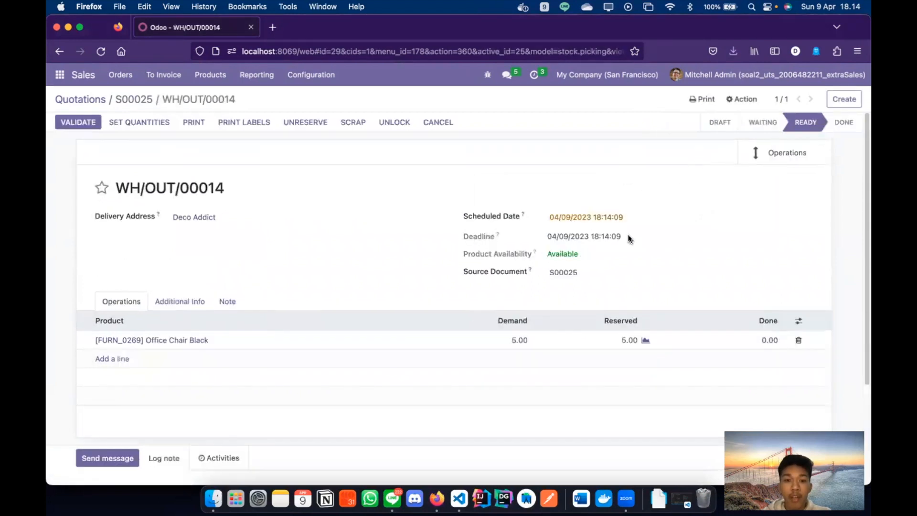
left_click(750, 342)
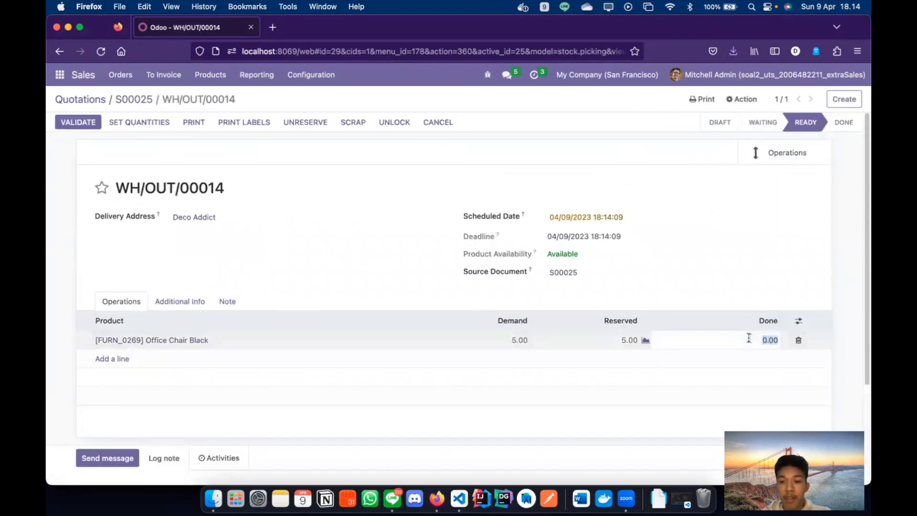
type("5")
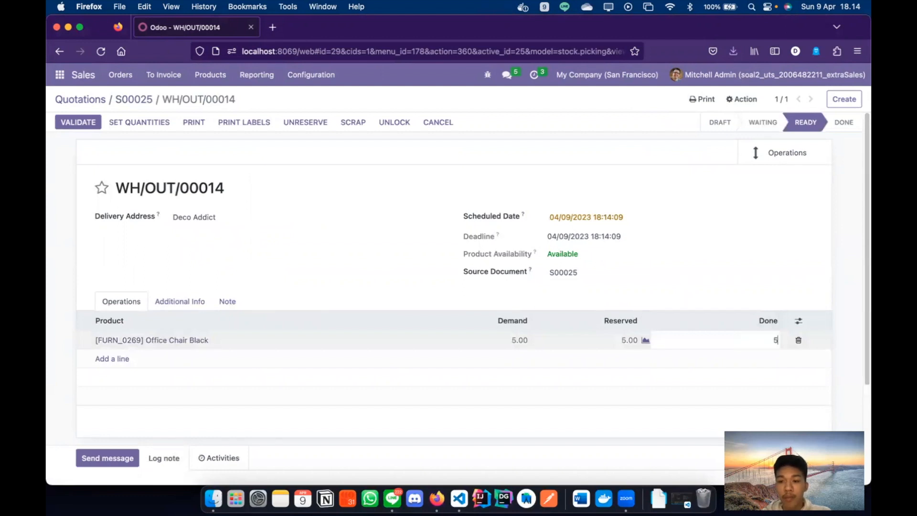
left_click(462, 273)
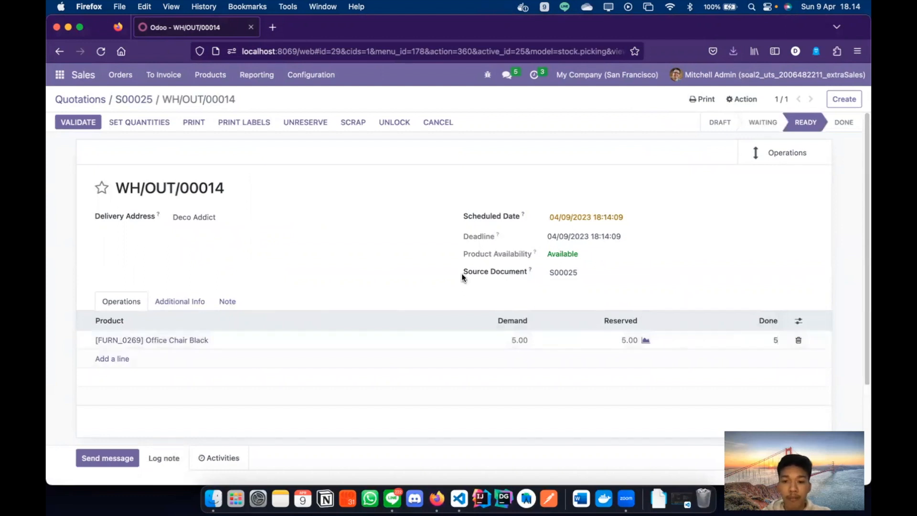
left_click(71, 124)
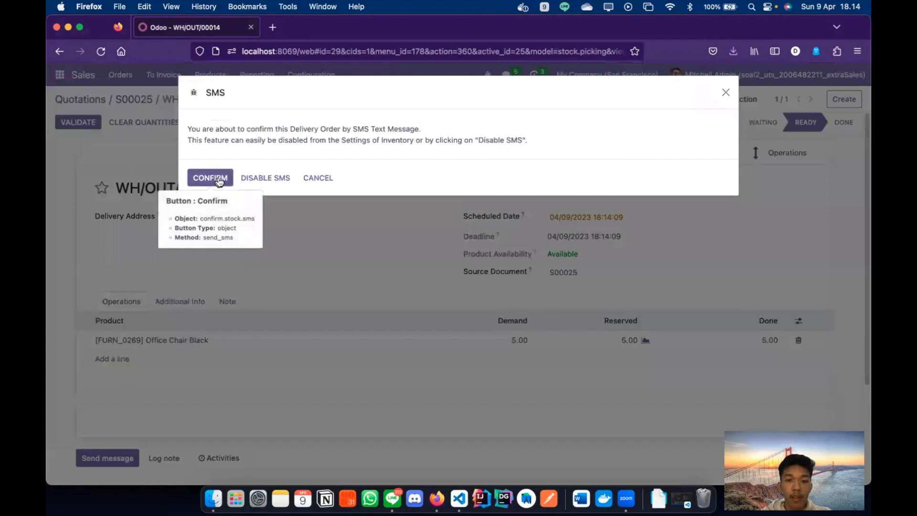
left_click(260, 179)
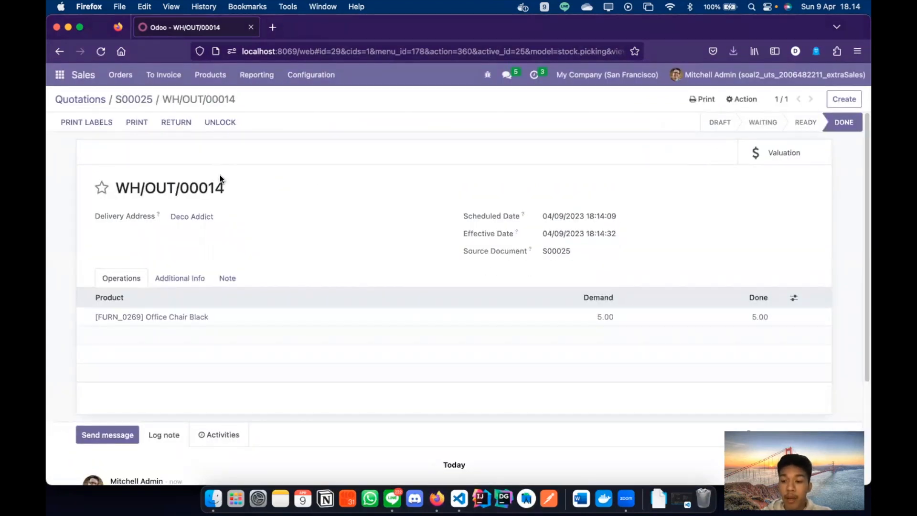
left_click(127, 101)
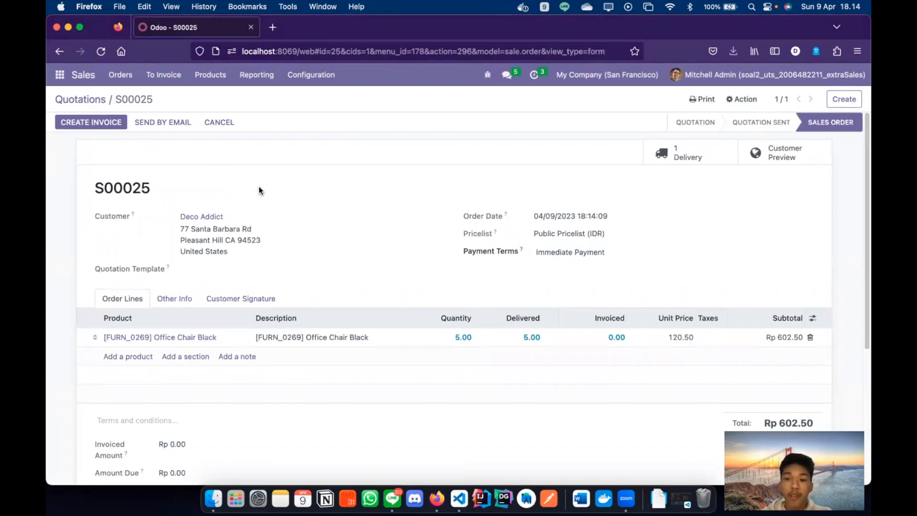
- Create a regular invoice for S00025 and post it as INV/2023/00005 for Rp 602.50
left_click(85, 121)
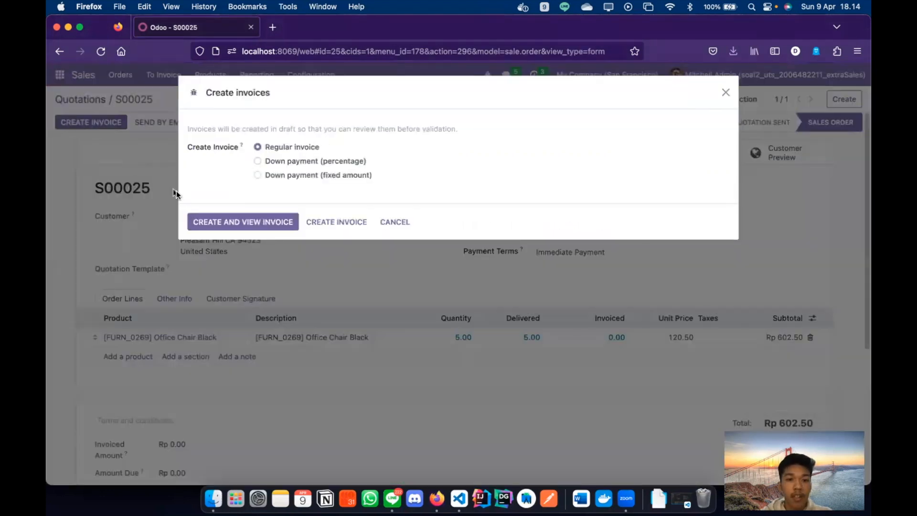
left_click(216, 223)
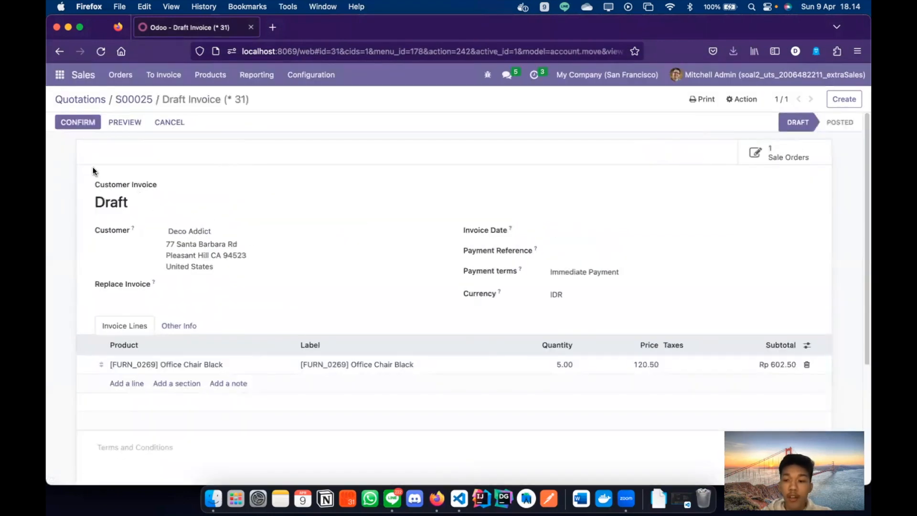
left_click(83, 126)
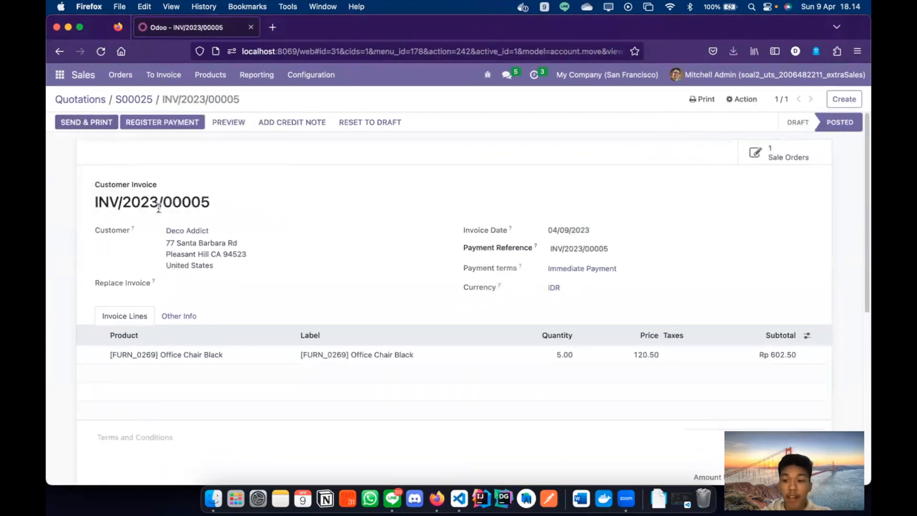
scroll(159, 207, "down", 1)
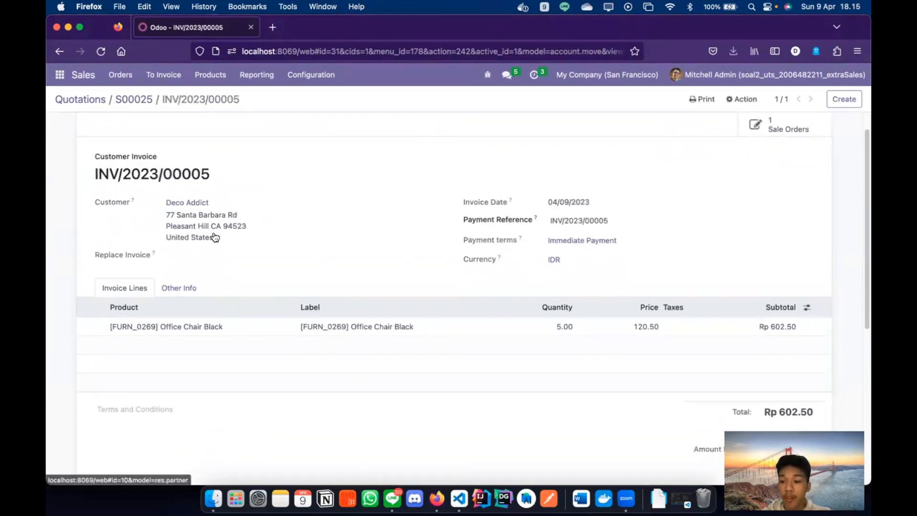
scroll(264, 245, "down", 1)
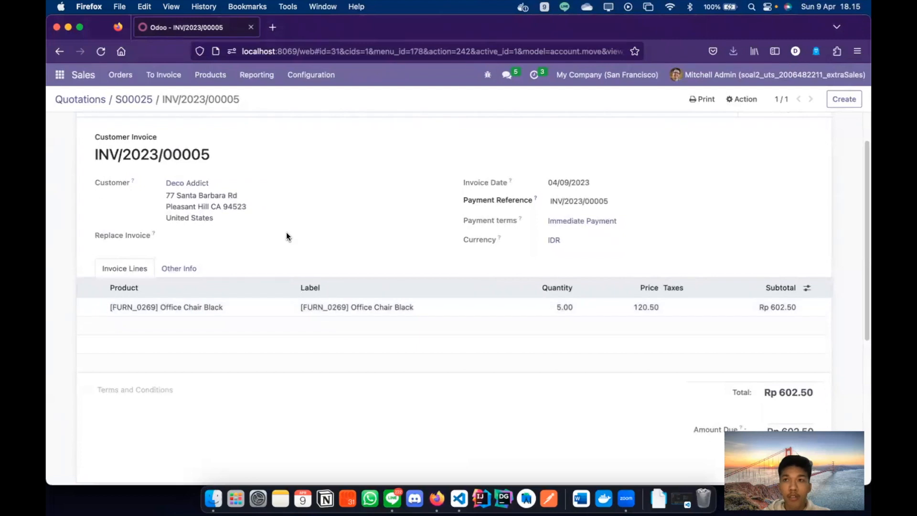
scroll(364, 257, "up", 2)
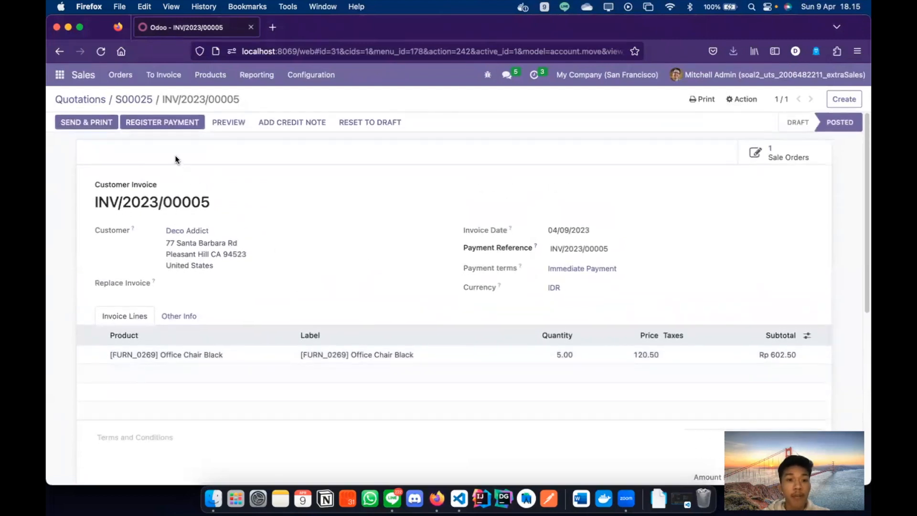
- Back on S00025, point out the Rp 602.50 invoiced amount
left_click(133, 103)
scroll(133, 175, "down", 3)
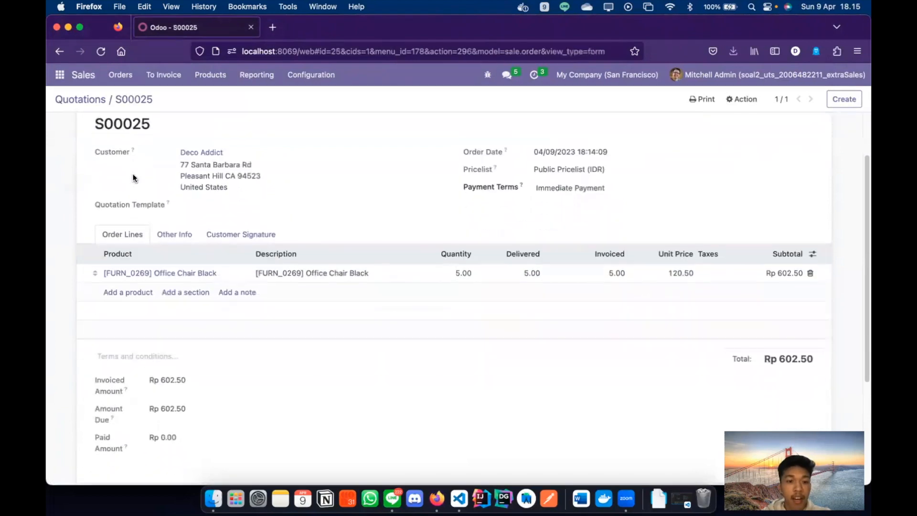
scroll(132, 210, "up", 3)
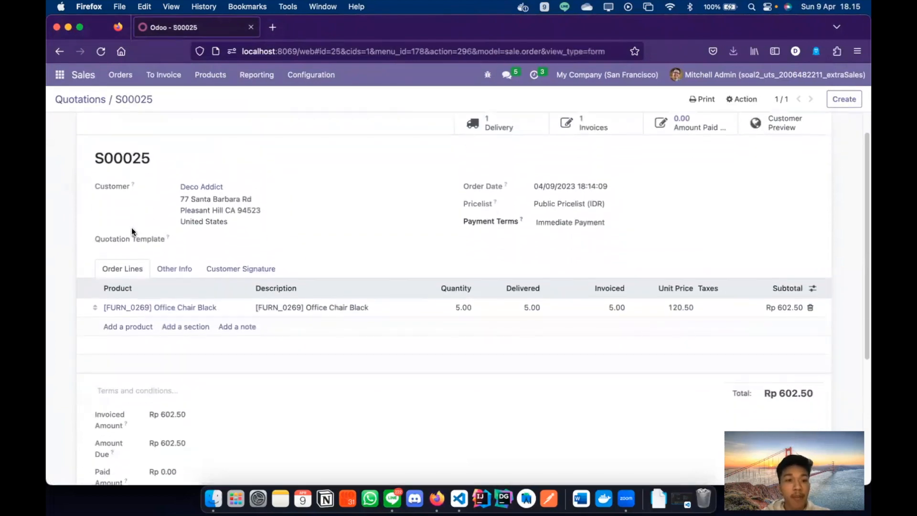
scroll(131, 230, "down", 3)
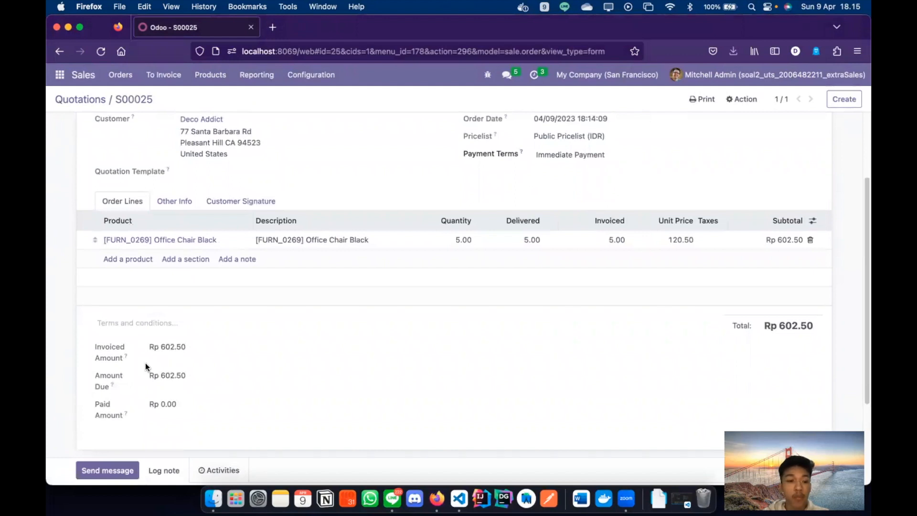
triple_click(114, 351)
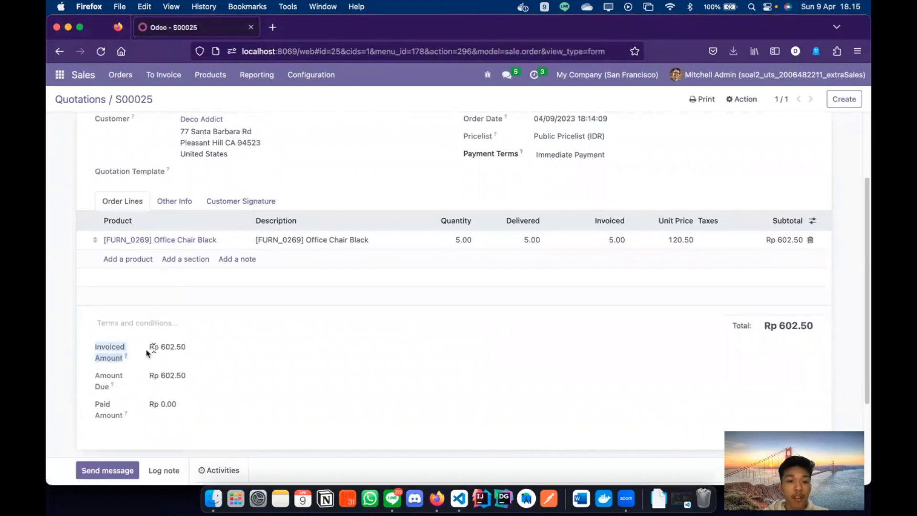
triple_click(166, 348)
- Point out the Rp 602.50 amount due and Rp 0.00 paid, then open invoice INV/2023/00005
double_click(103, 374)
double_click(167, 375)
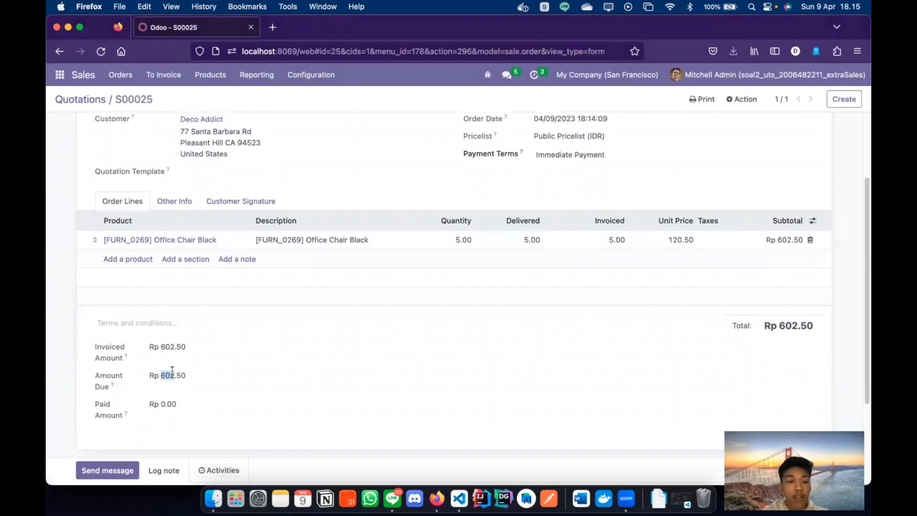
double_click(107, 399)
left_click(165, 404)
triple_click(165, 405)
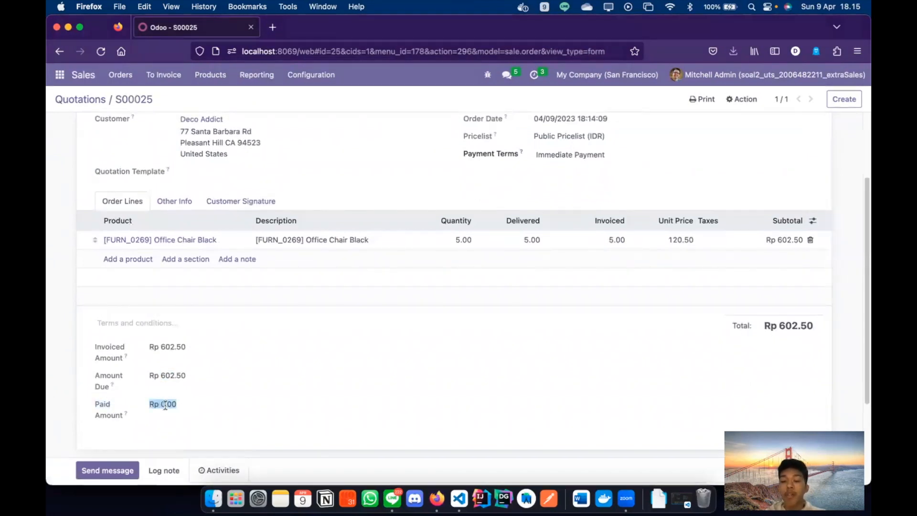
scroll(165, 405, "up", 5)
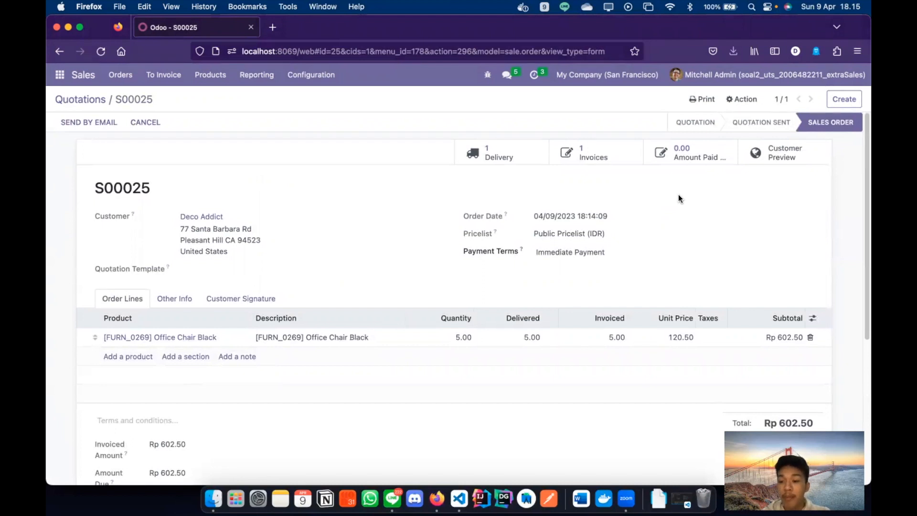
left_click(616, 156)
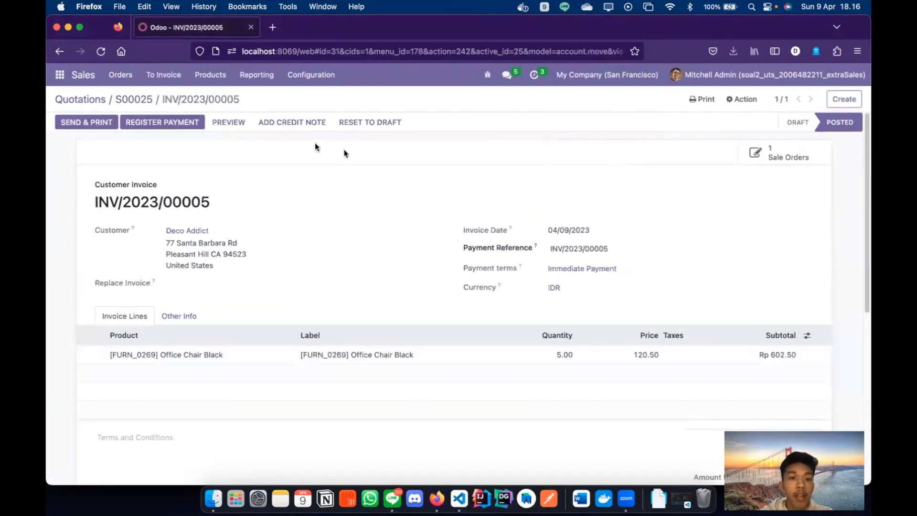
- Register a Rp 300.00 payment on INV/2023/00005, keeping the remaining Rp 302.50 open
left_click(182, 122)
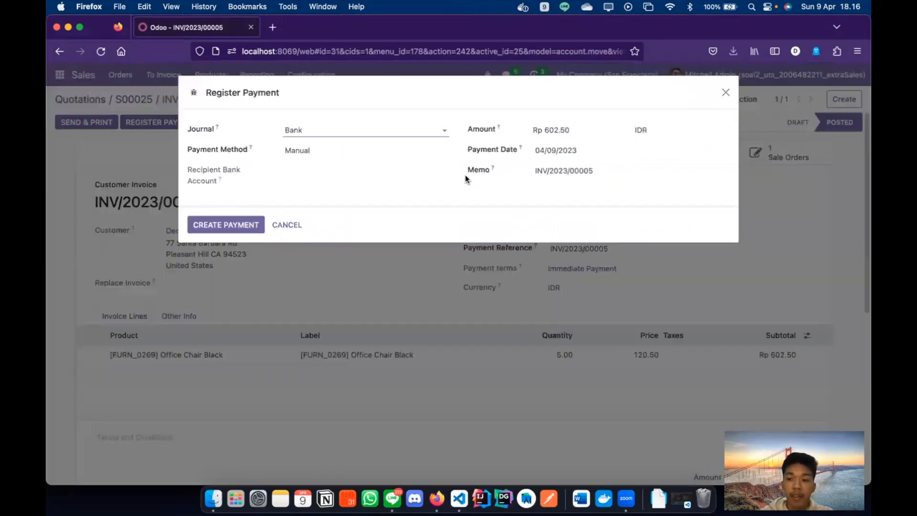
double_click(553, 131)
type("300")
key("BackSpace")
key("BackSpace")
key("BackSpace")
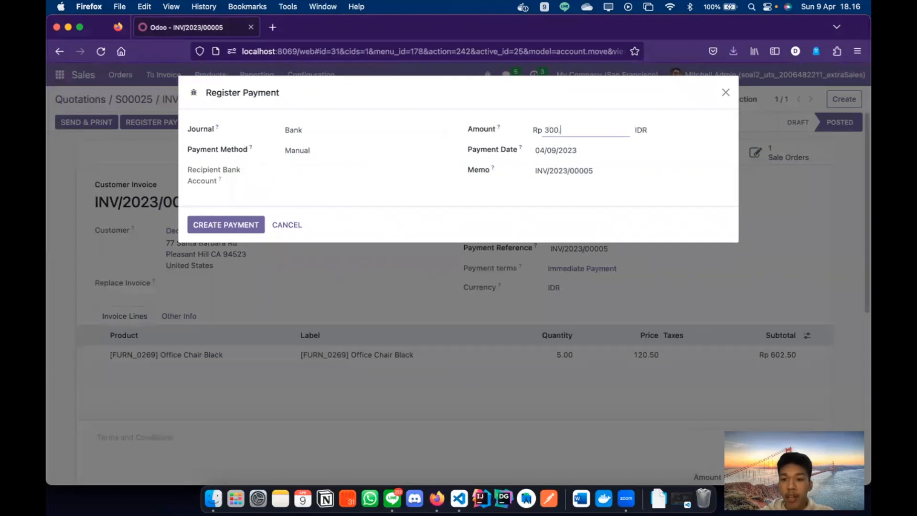
left_click(505, 101)
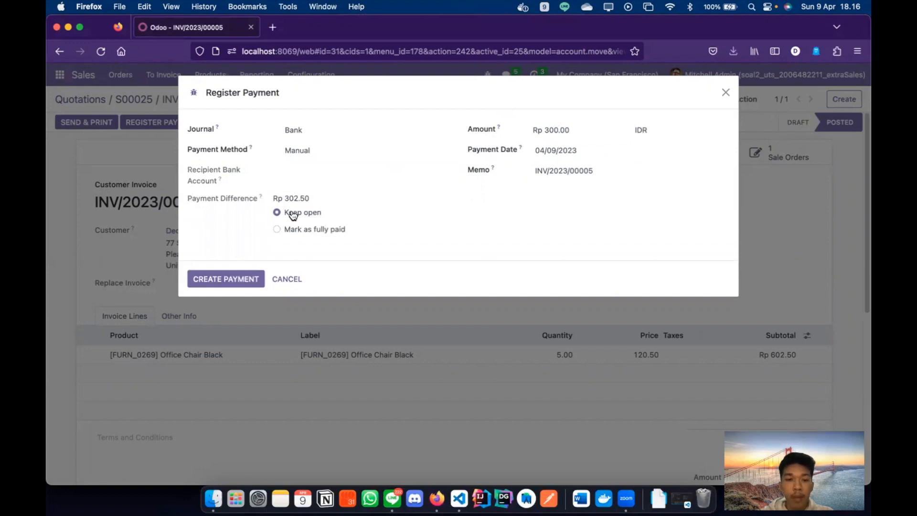
left_click(244, 280)
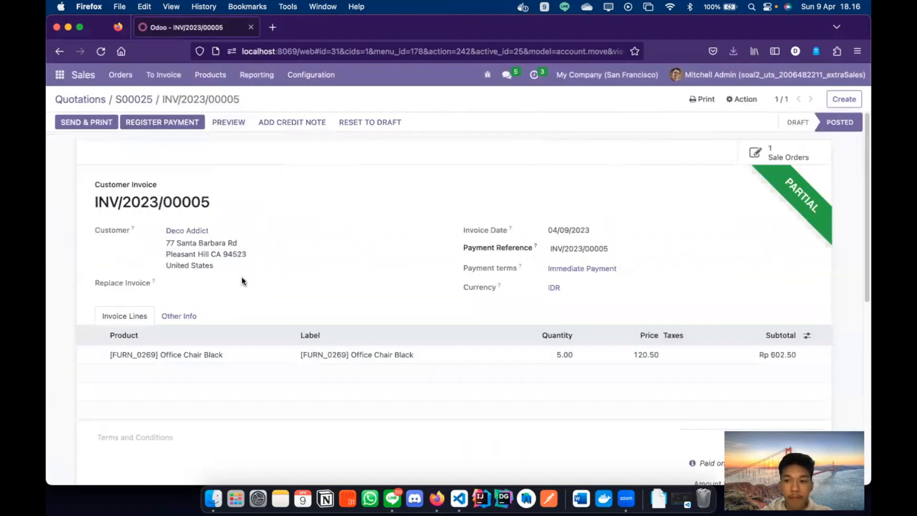
- Check the invoice totals, highlighting the Rp 300.00 paid line and Rp 302.50 still due
scroll(241, 279, "down", 5)
scroll(242, 279, "up", 5)
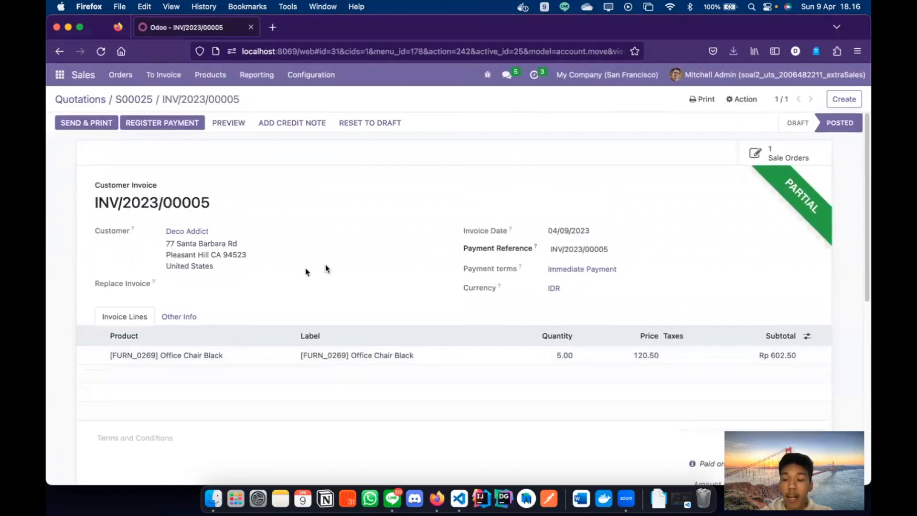
scroll(325, 264, "down", 3)
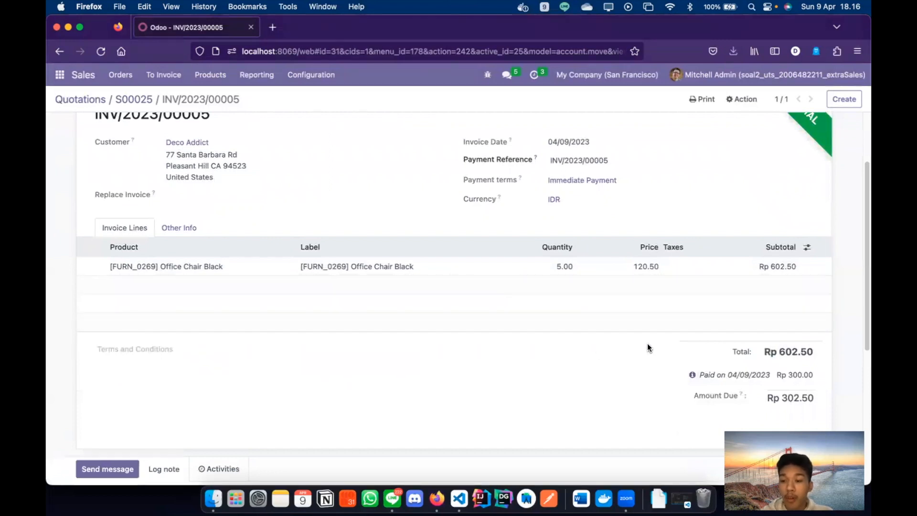
scroll(718, 337, "up", 3)
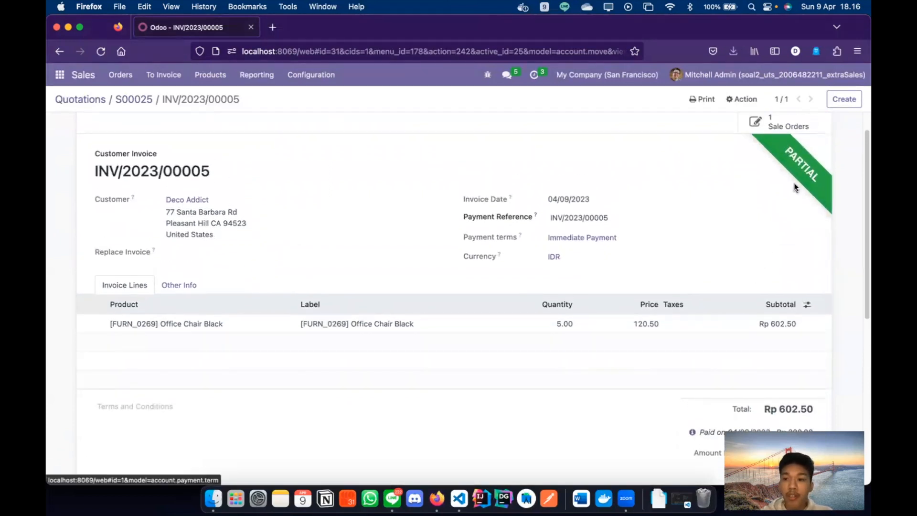
scroll(800, 221, "down", 3)
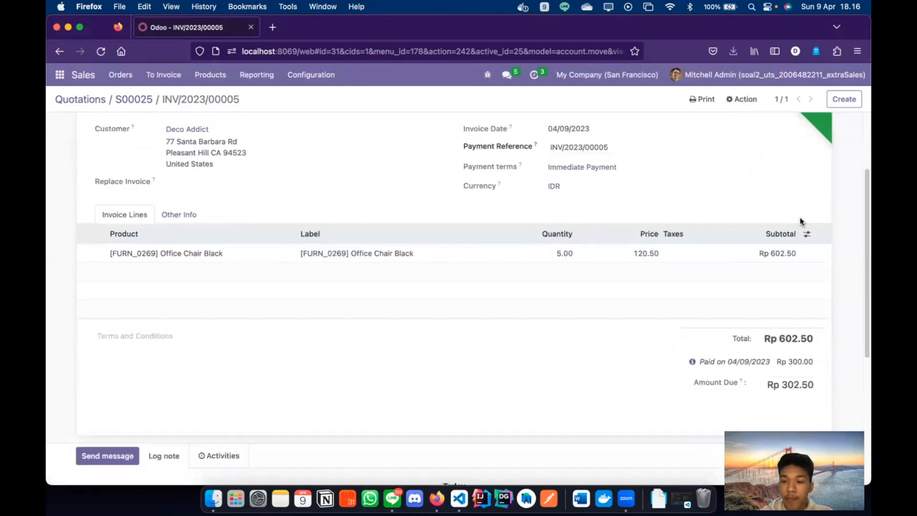
left_click_drag(702, 364, 818, 365)
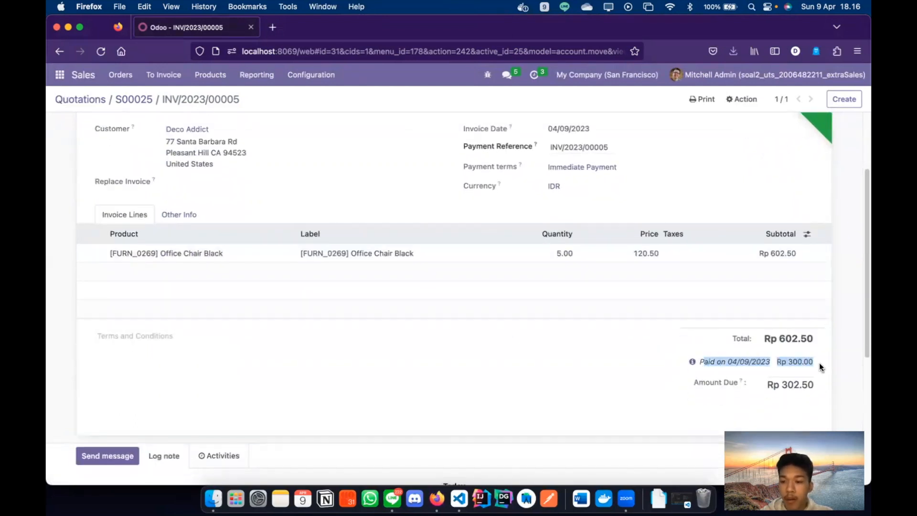
left_click(776, 361)
triple_click(777, 362)
double_click(721, 361)
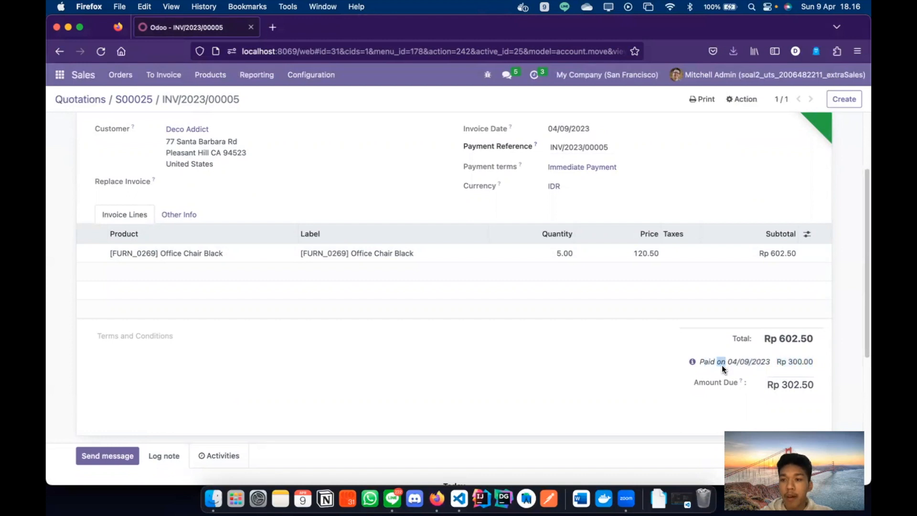
left_click(779, 361)
triple_click(794, 359)
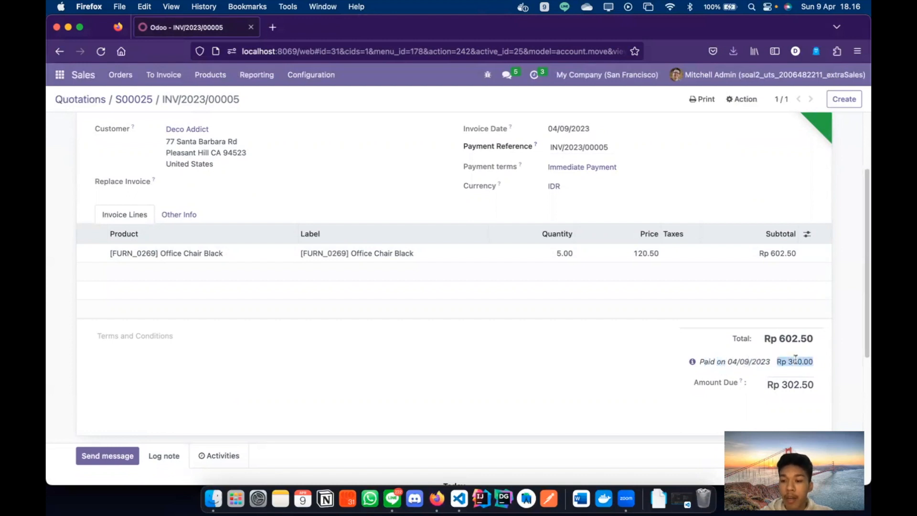
left_click(794, 361)
triple_click(793, 360)
left_click(706, 351)
scroll(649, 353, "up", 3)
scroll(648, 353, "down", 1)
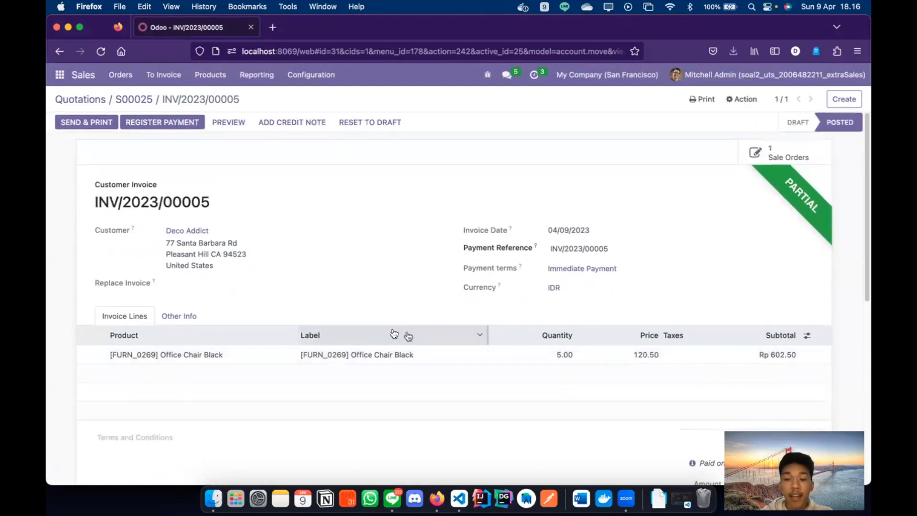
left_click(123, 98)
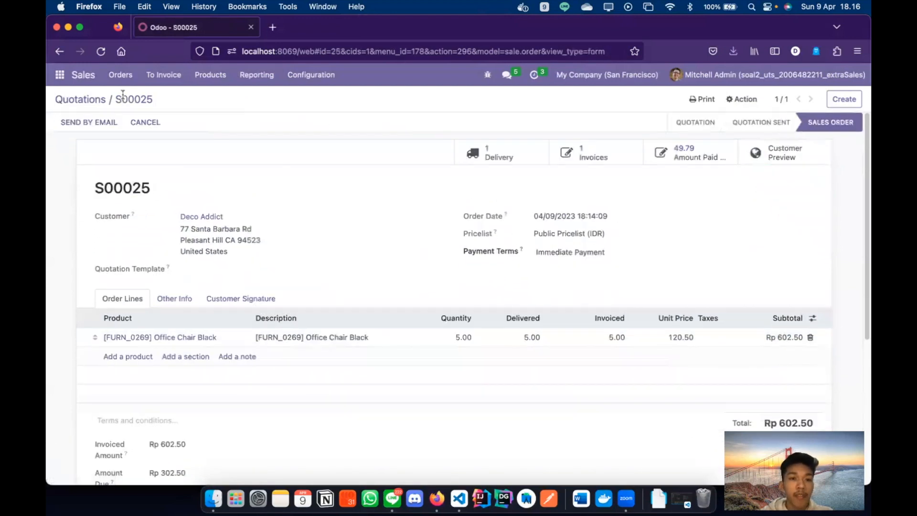
scroll(137, 143, "down", 5)
scroll(136, 143, "up", 3)
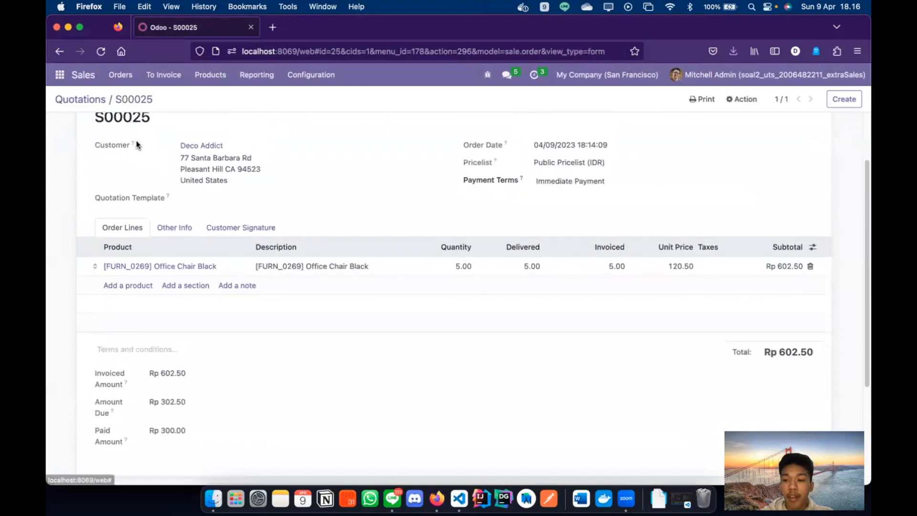
scroll(136, 140, "up", 3)
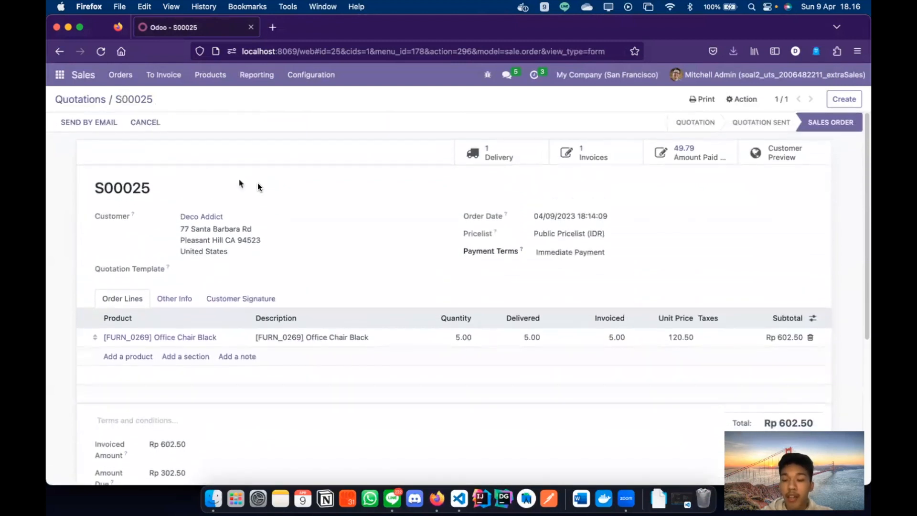
scroll(331, 272, "down", 3)
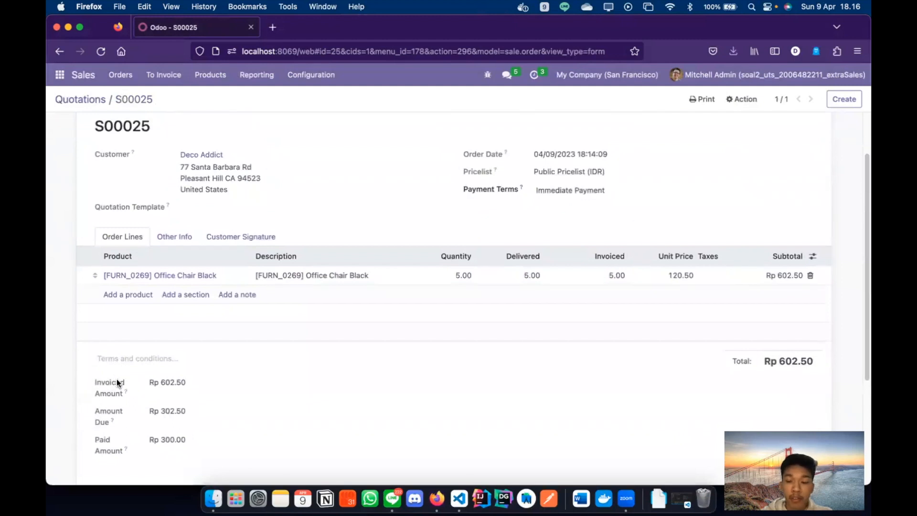
double_click(168, 382)
double_click(181, 410)
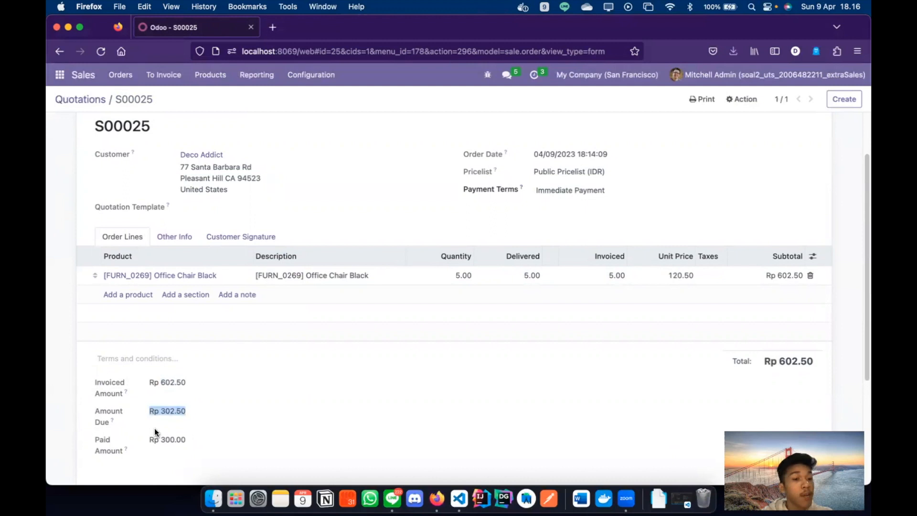
left_click(174, 413)
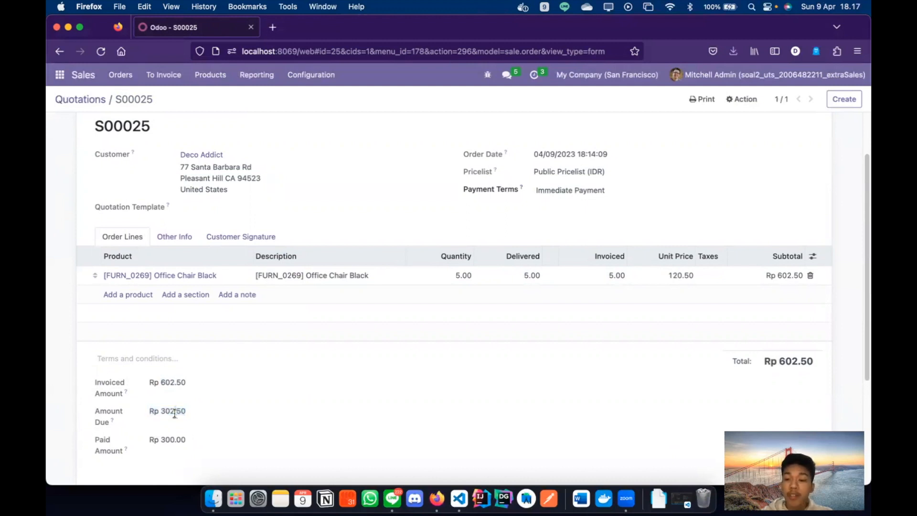
double_click(165, 412)
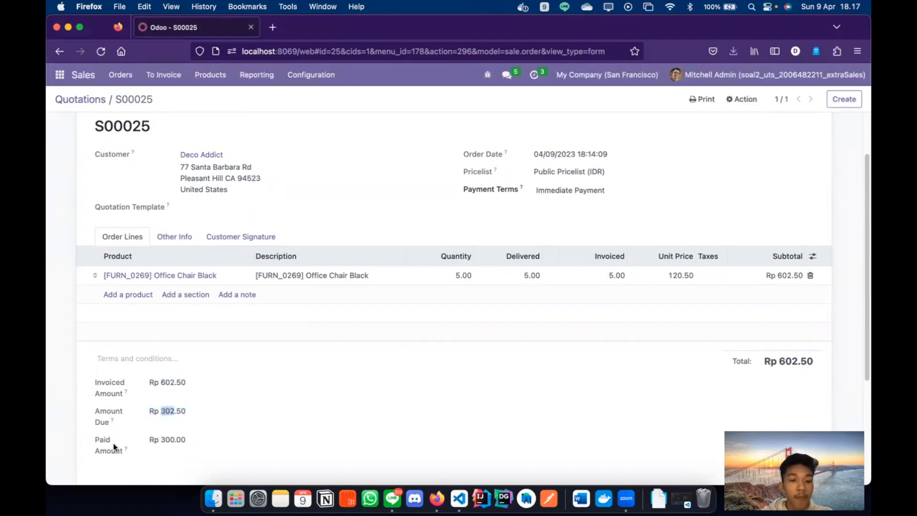
double_click(167, 438)
left_click(208, 417)
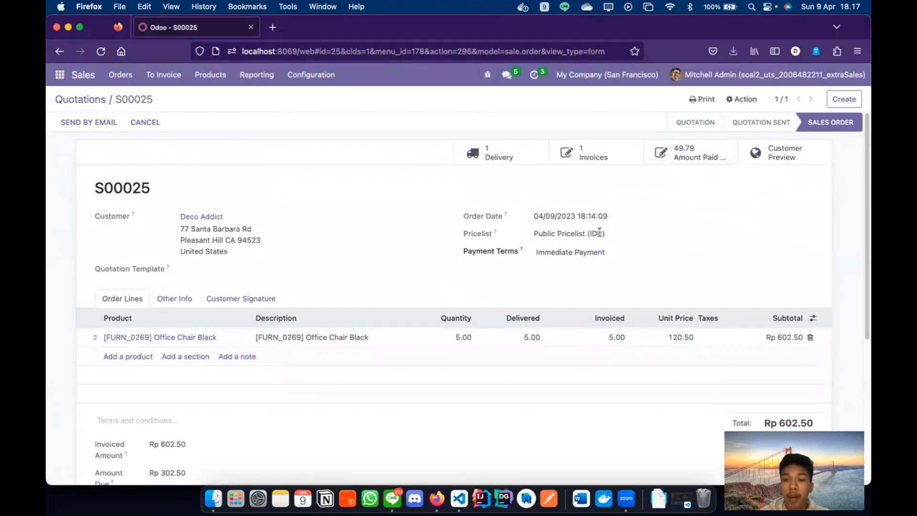
scroll(599, 233, "down", 3)
left_click_drag(181, 419, 146, 413)
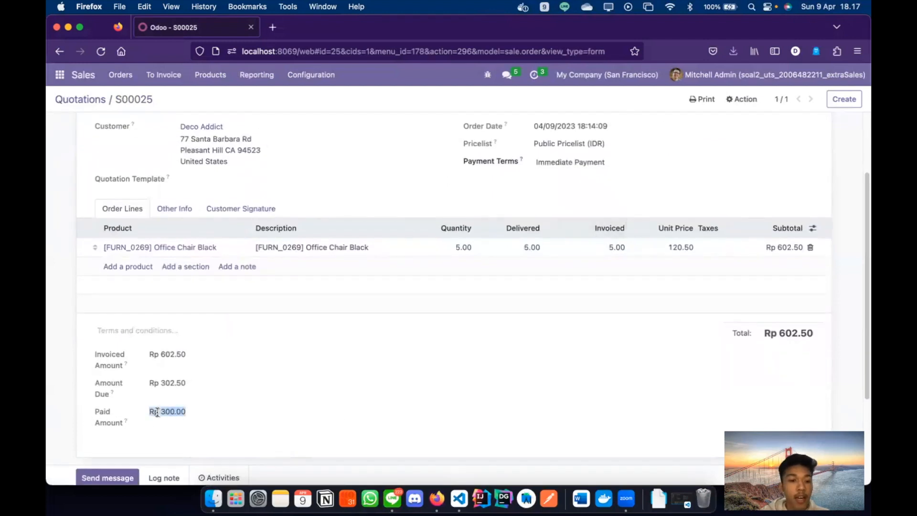
triple_click(102, 412)
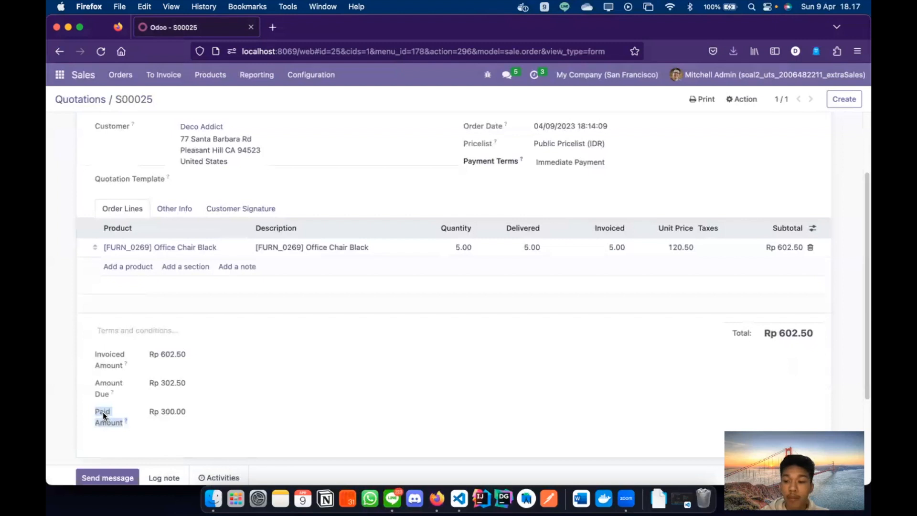
triple_click(159, 411)
scroll(254, 307, "up", 3)
scroll(268, 293, "down", 2)
scroll(279, 282, "up", 2)
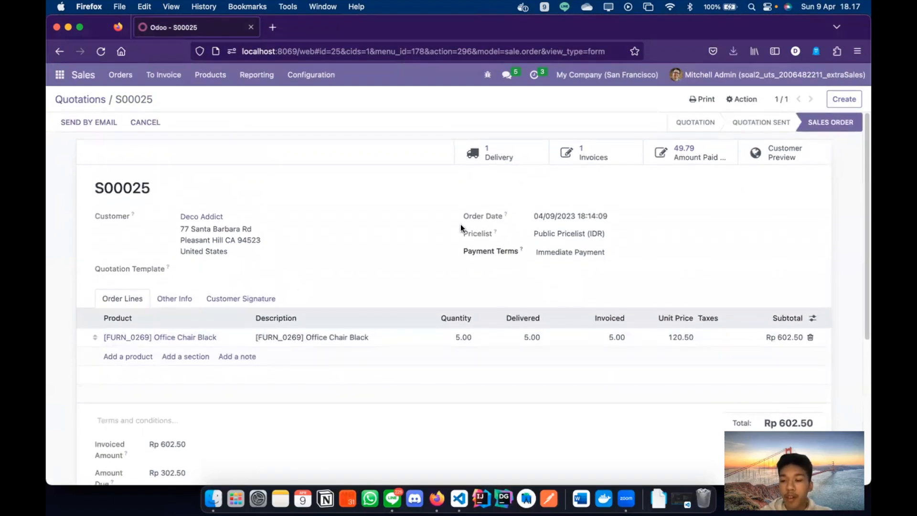
- Pay the remaining Rp 302.50 on INV/2023/00005 from the Bank journal, leaving Rp 0.00 due
left_click(598, 156)
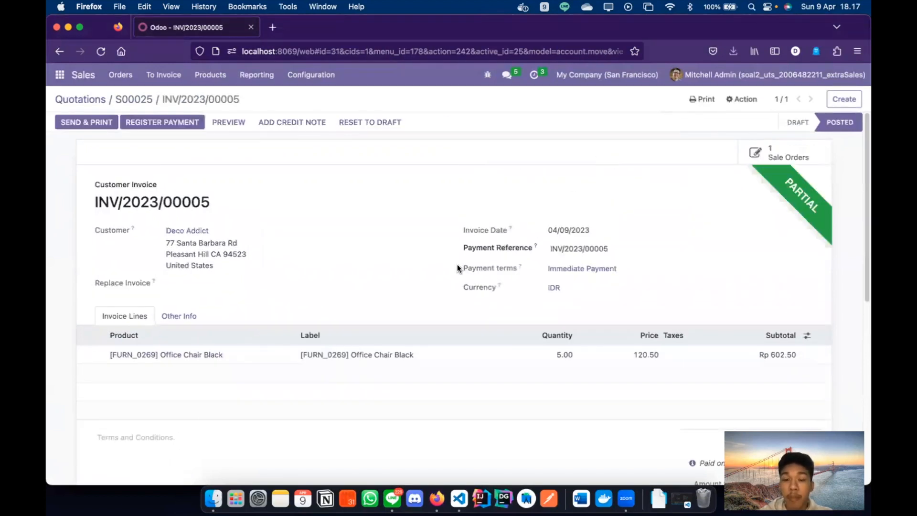
left_click(173, 122)
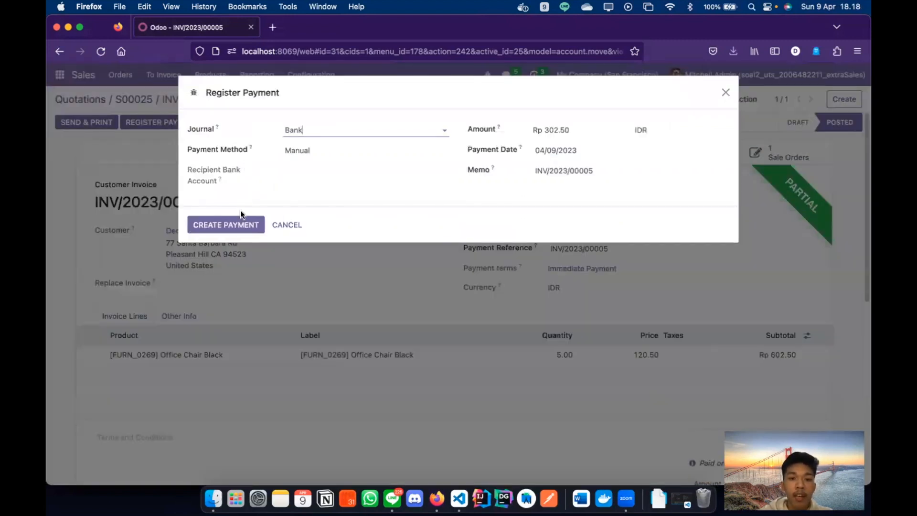
left_click(238, 224)
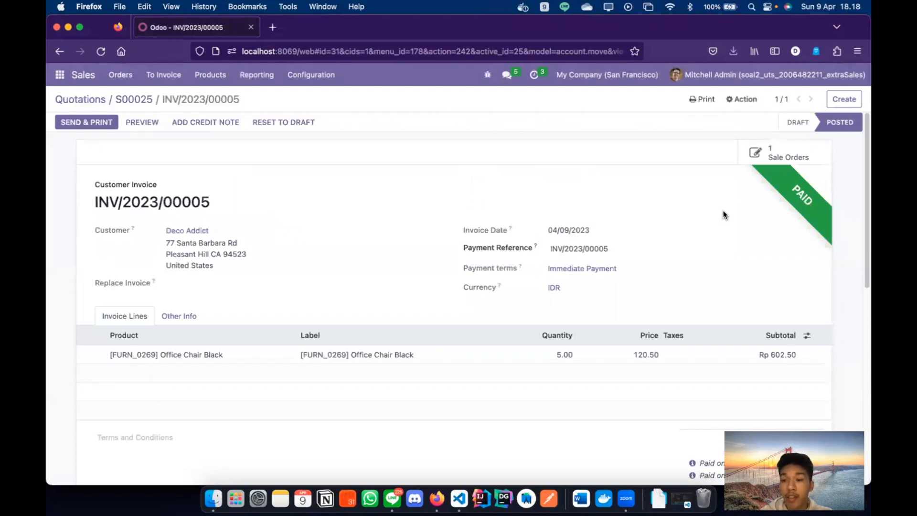
scroll(723, 210, "down", 5)
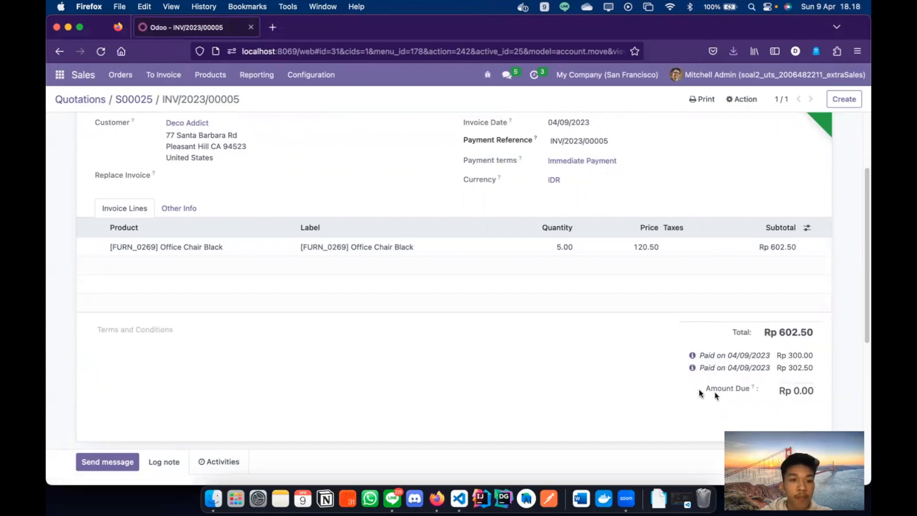
scroll(669, 387, "up", 5)
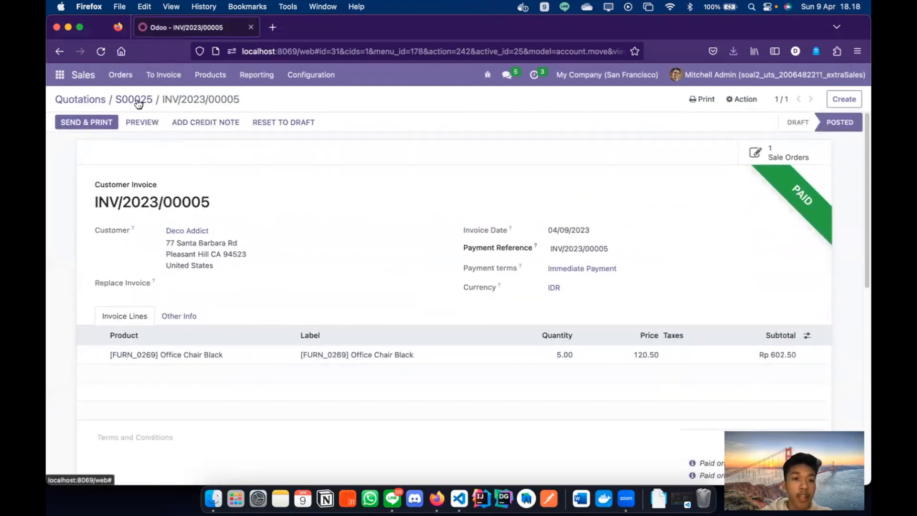
- On S00025, verify Rp 602.50 invoiced and paid with Rp 0.00 amount due
left_click(137, 99)
scroll(177, 208, "down", 4)
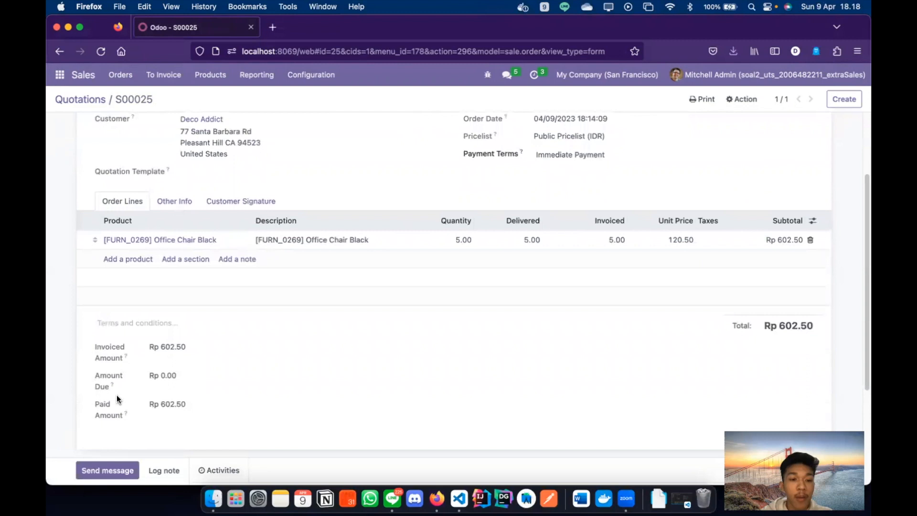
triple_click(160, 404)
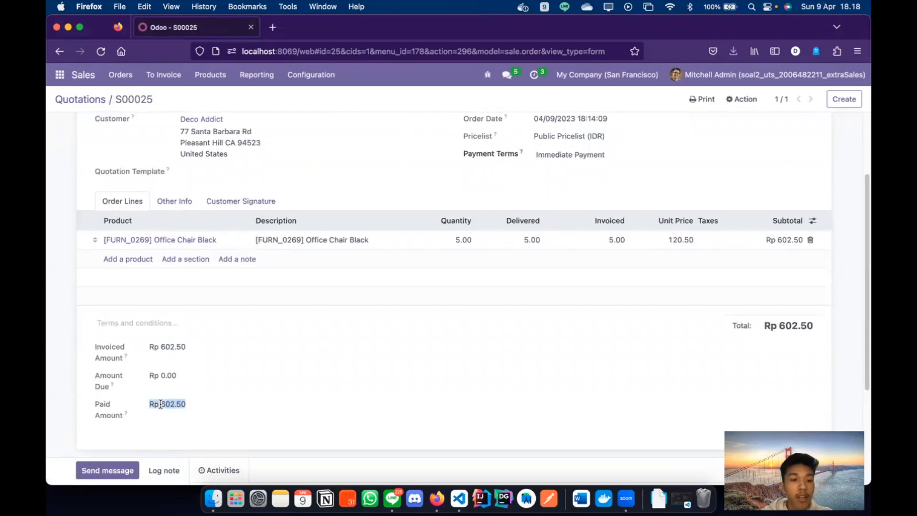
triple_click(164, 346)
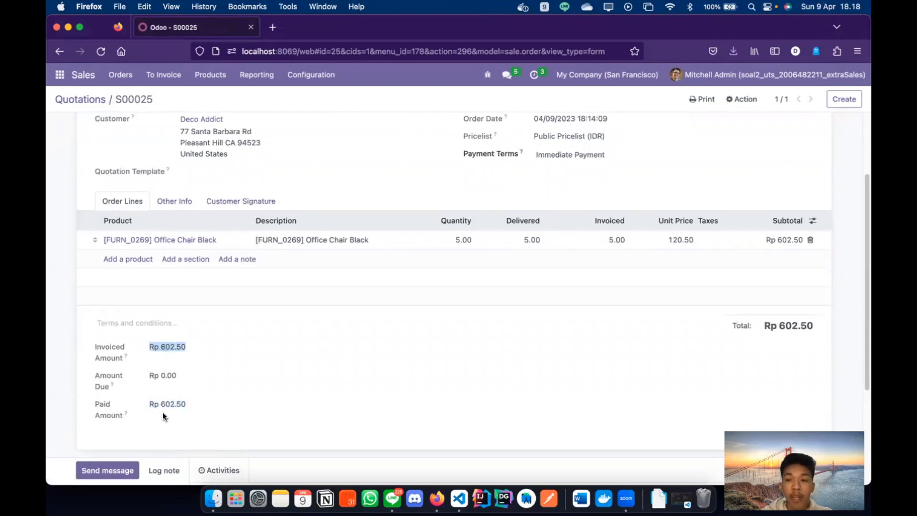
scroll(314, 323, "up", 2)
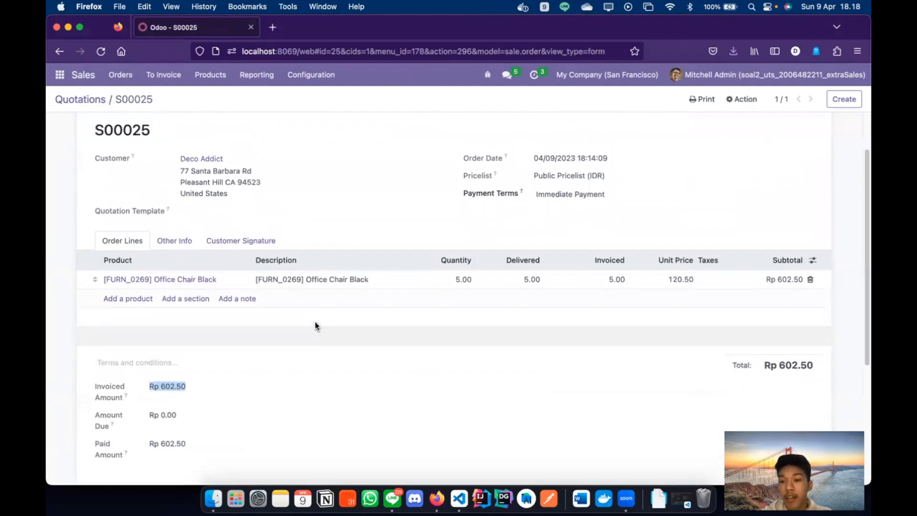
scroll(315, 326, "up", 2)
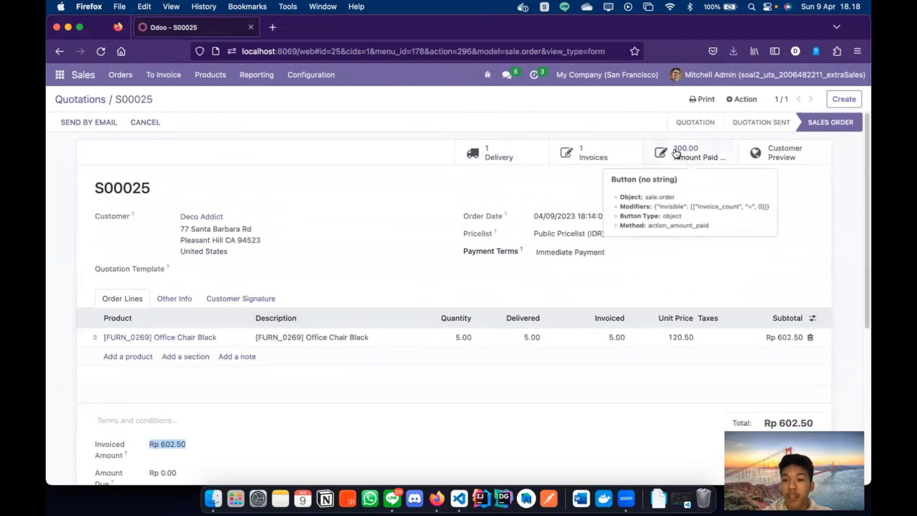
left_click(569, 212)
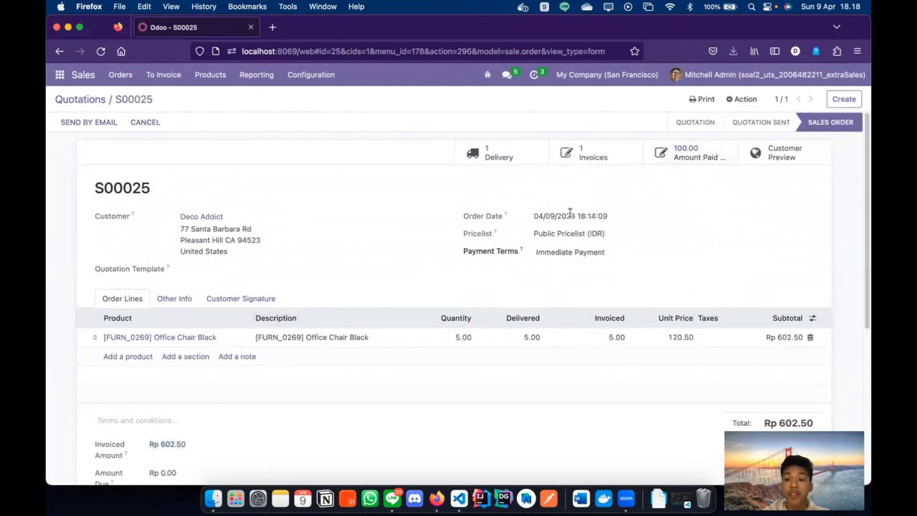